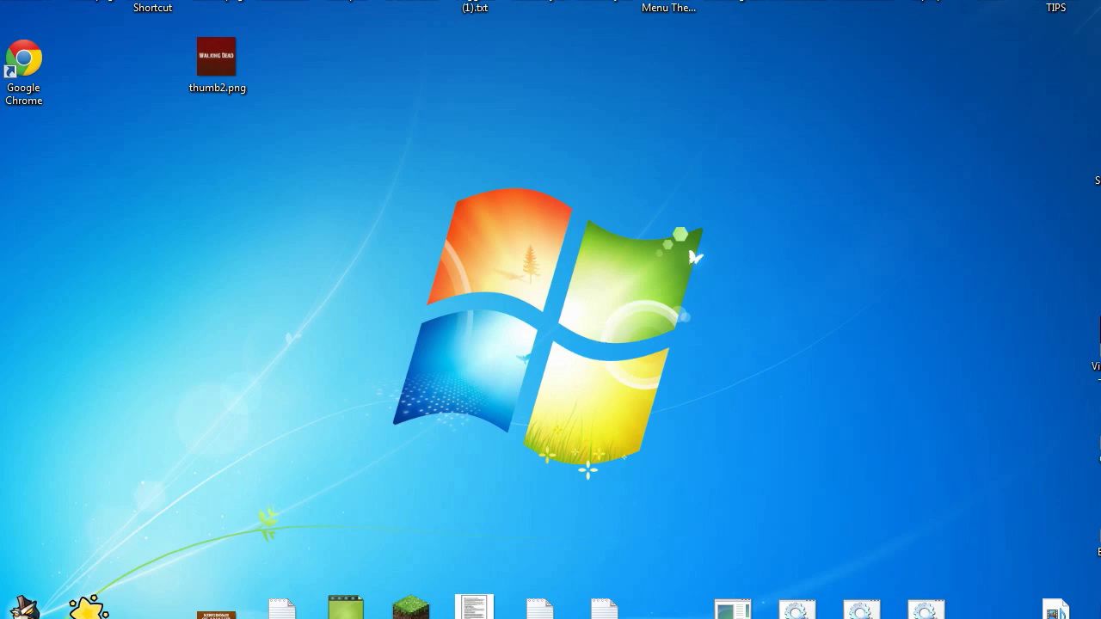
Open Google Chrome, search Google for 7zip and go to the official 7-Zip website
click(219, 615)
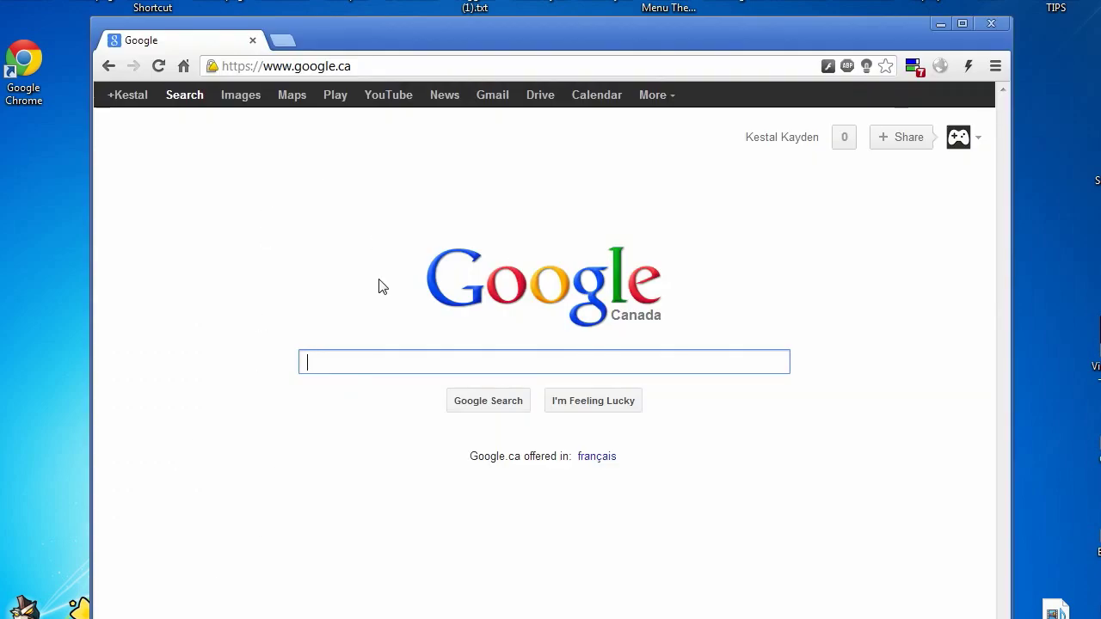
text(7zip)
key(Return)
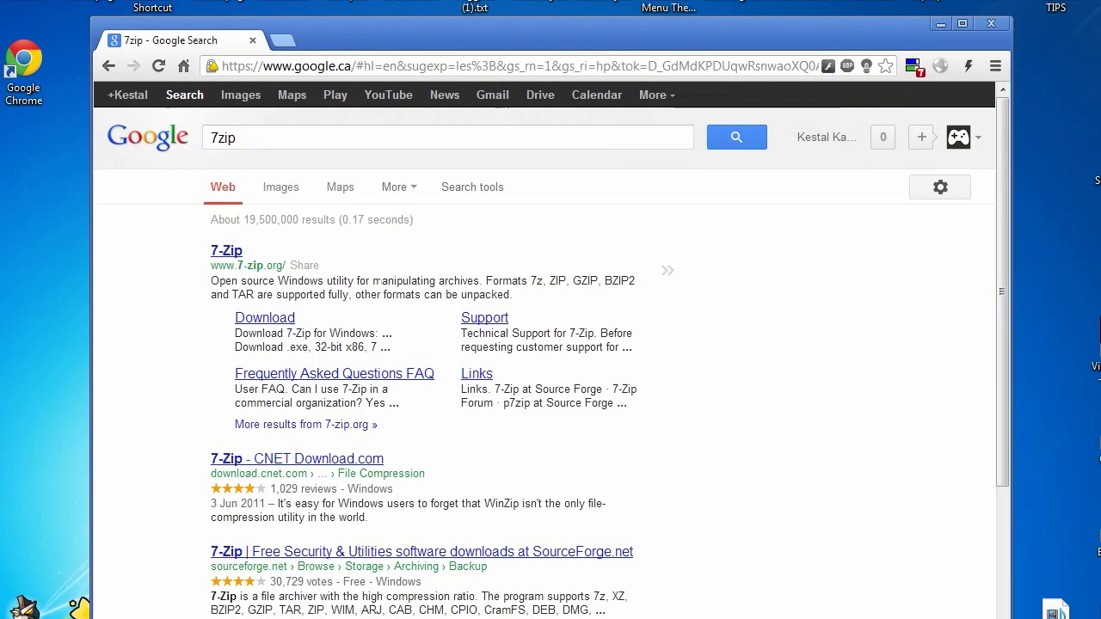
click(223, 253)
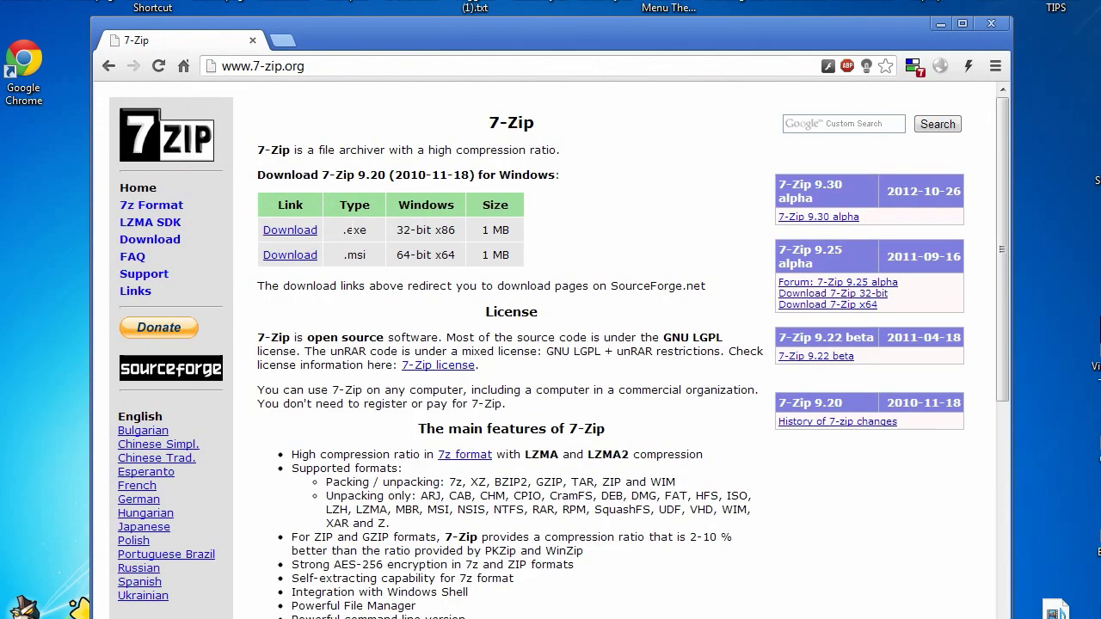
Open the 7-Zip 9.30 alpha release thread and highlight its 32-bit Windows .msi and .exe download addresses
drag(367, 230, 338, 229)
drag(780, 179, 824, 200)
click(839, 217)
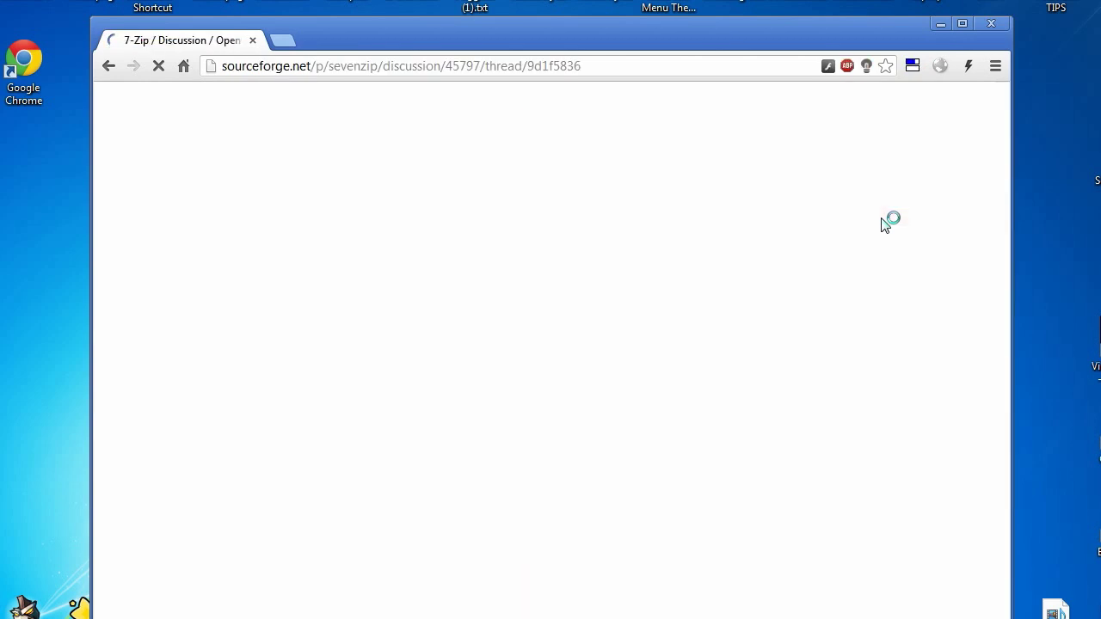
scroll(632, 274, down, 2)
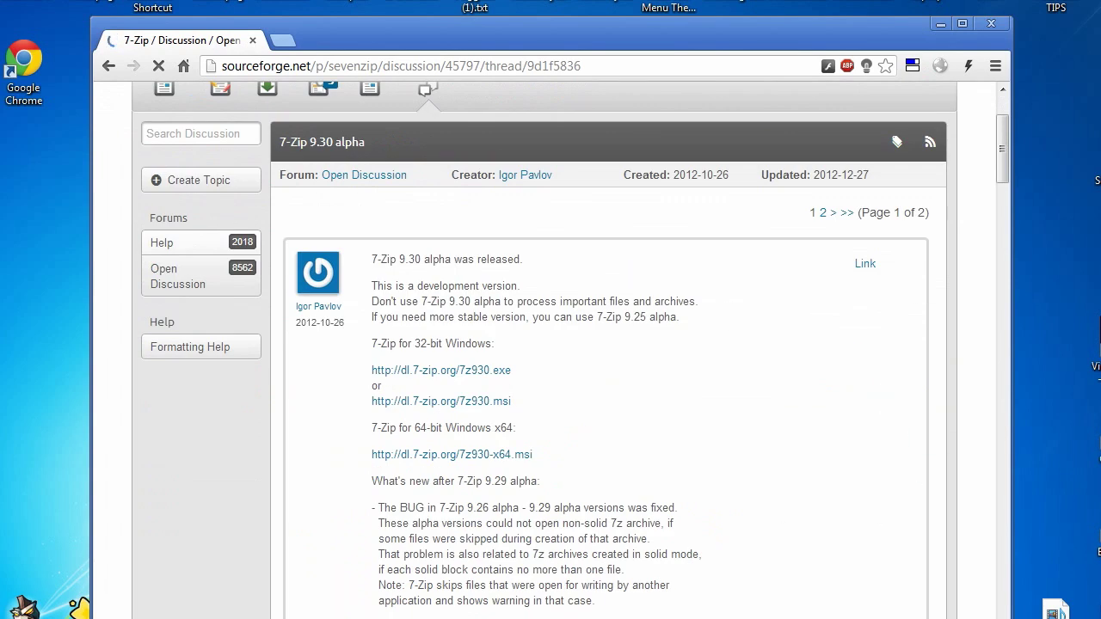
drag(510, 402, 371, 403)
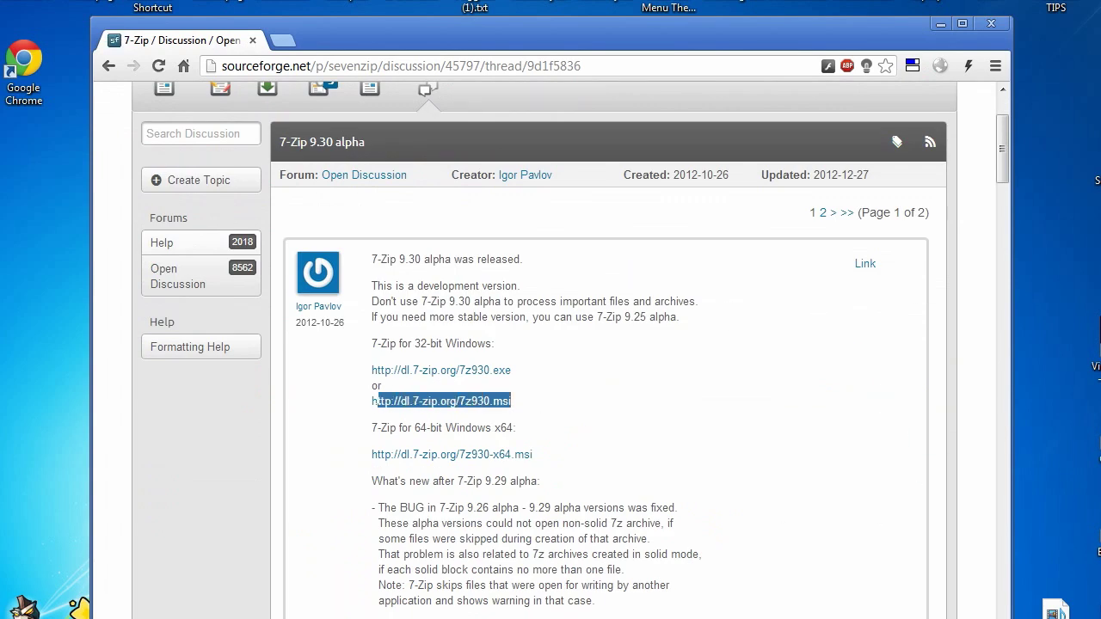
click(557, 390)
drag(511, 369, 371, 369)
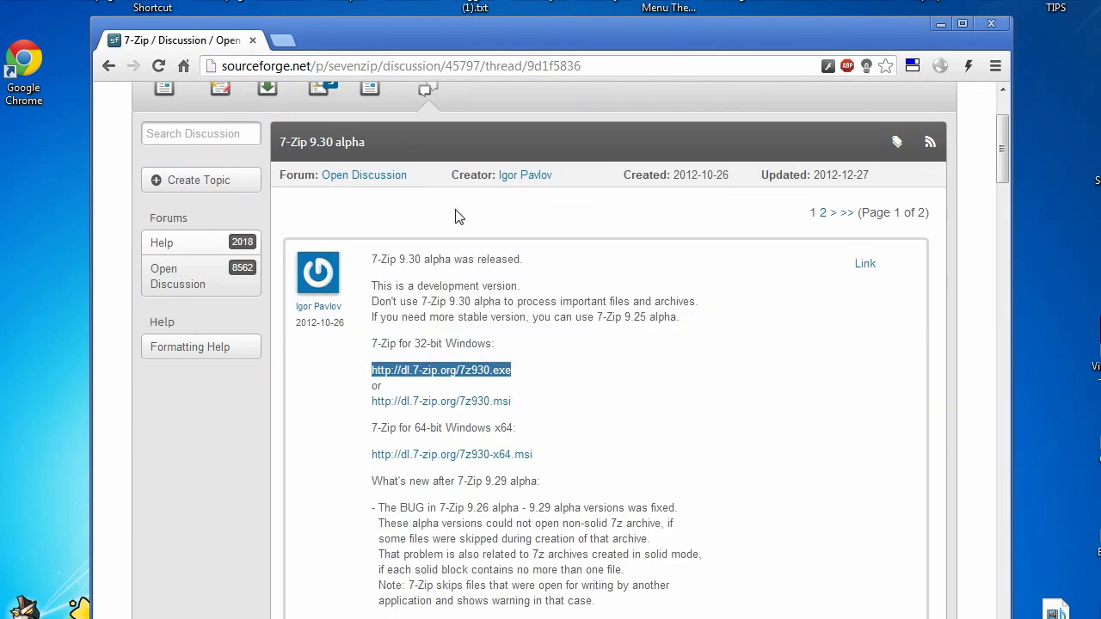
Search the web for modloader and open the ModLoader topic on Minecraft Forum
click(457, 68)
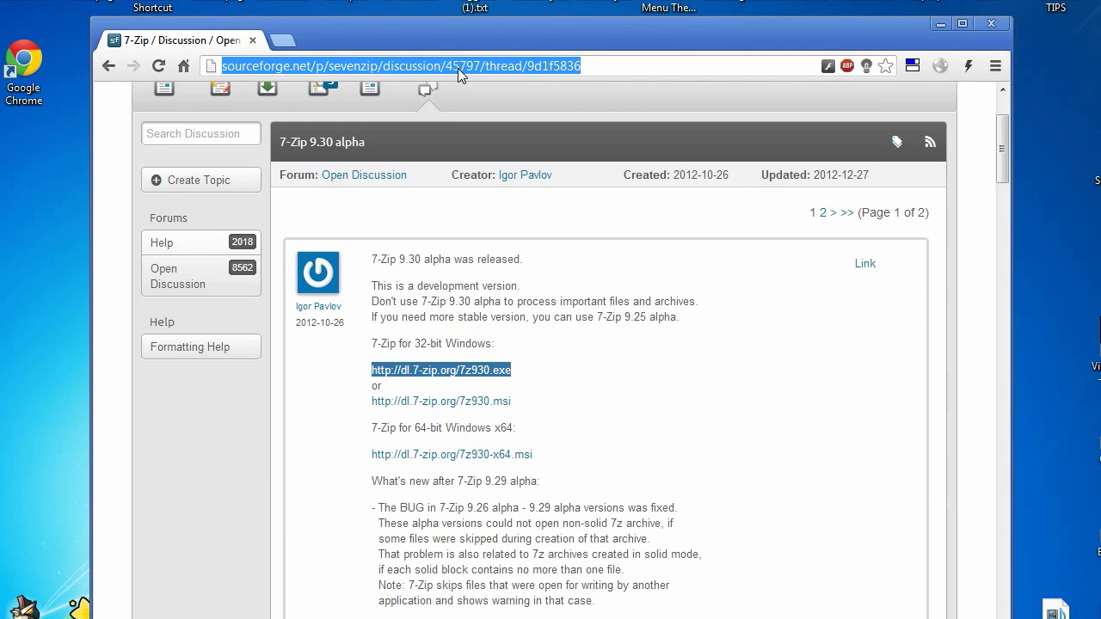
text(modloader)
key(Return)
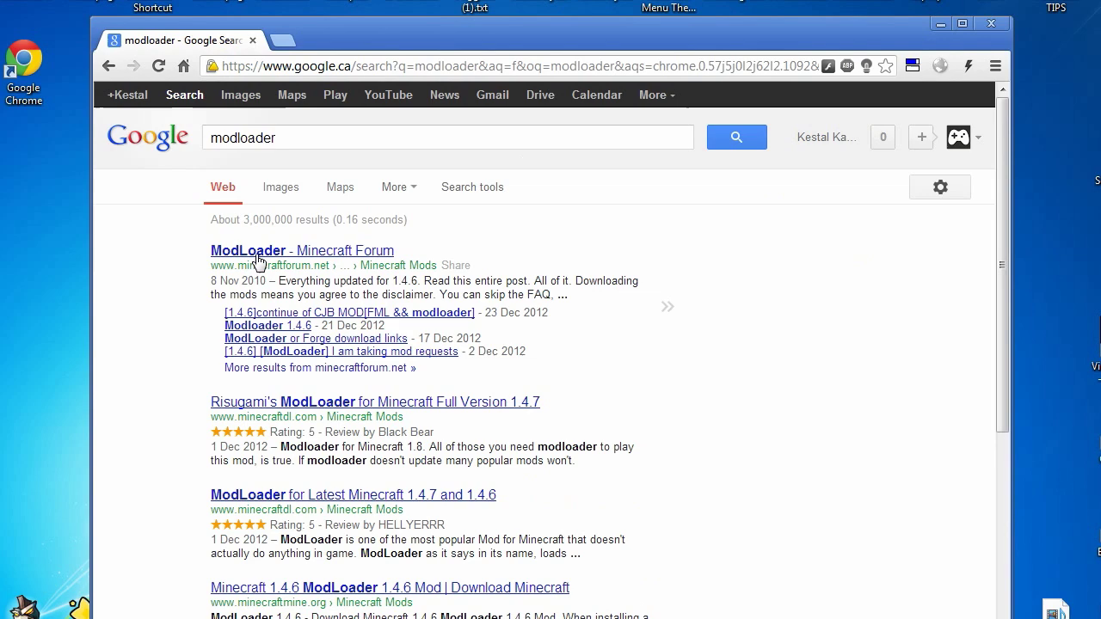
click(258, 258)
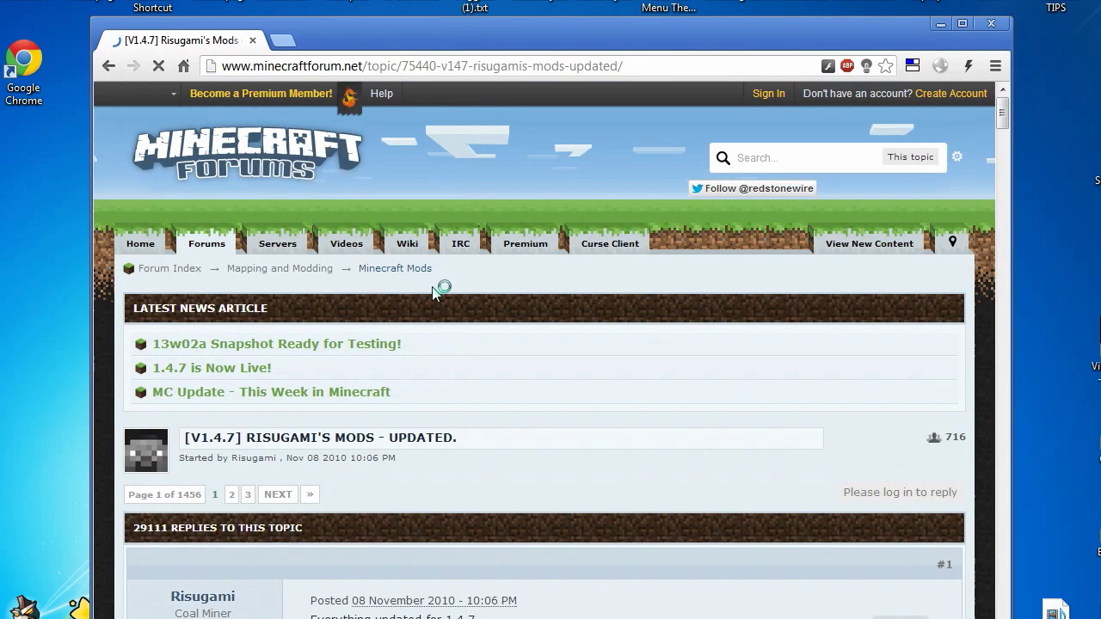
Download ModLoader 1.4.7 from the forum post through its Adfly link, skipping the ad
scroll(434, 292, down, 8)
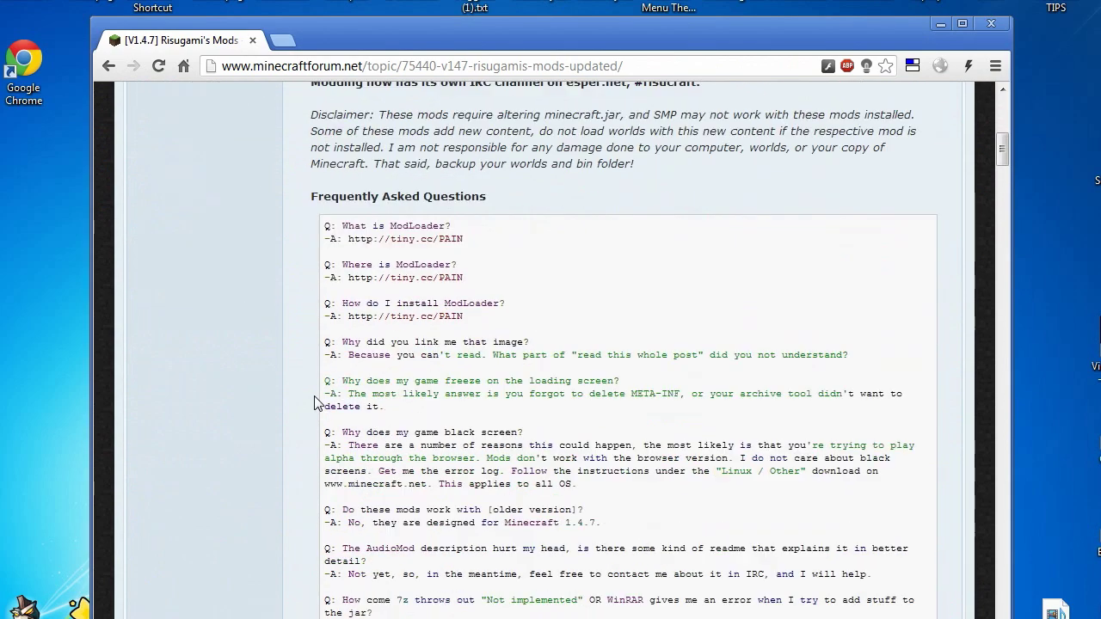
scroll(315, 402, down, 3)
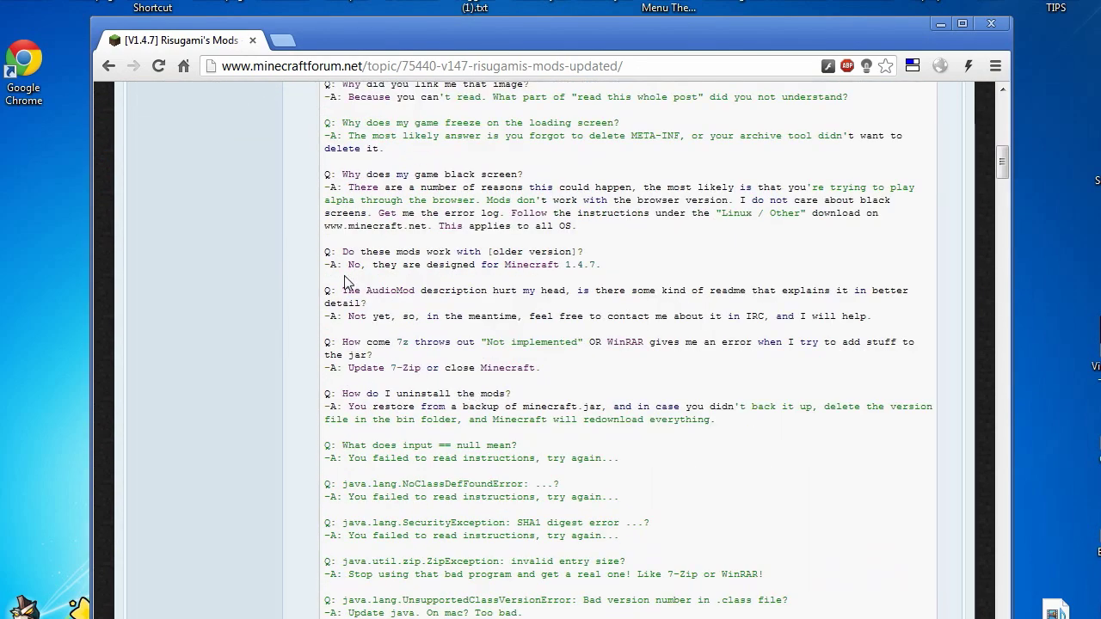
scroll(348, 282, down, 4)
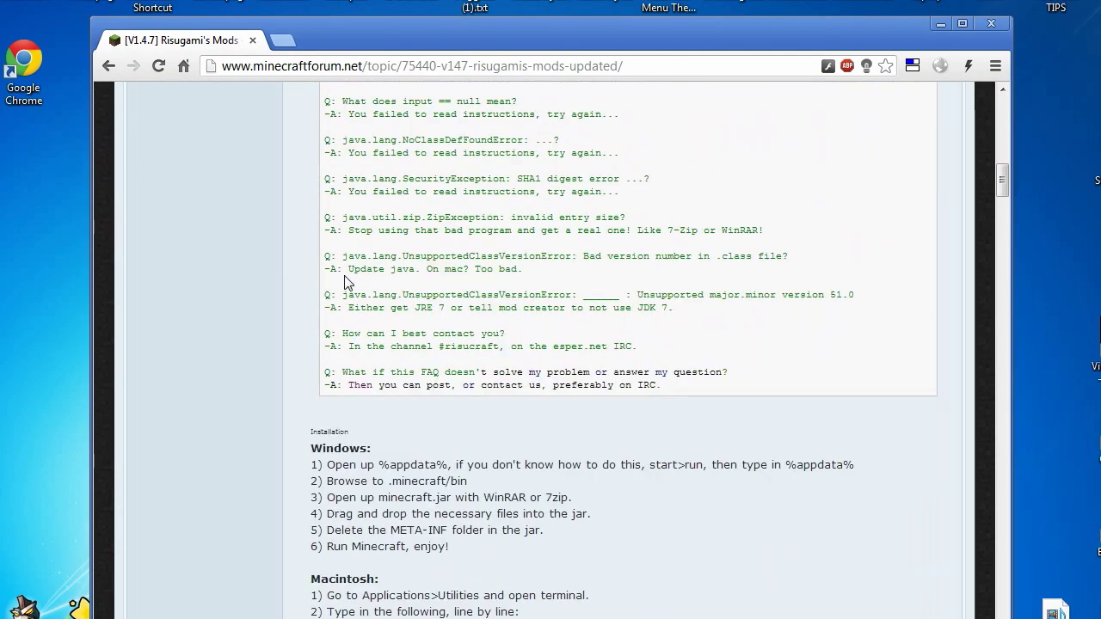
scroll(344, 277, down, 9)
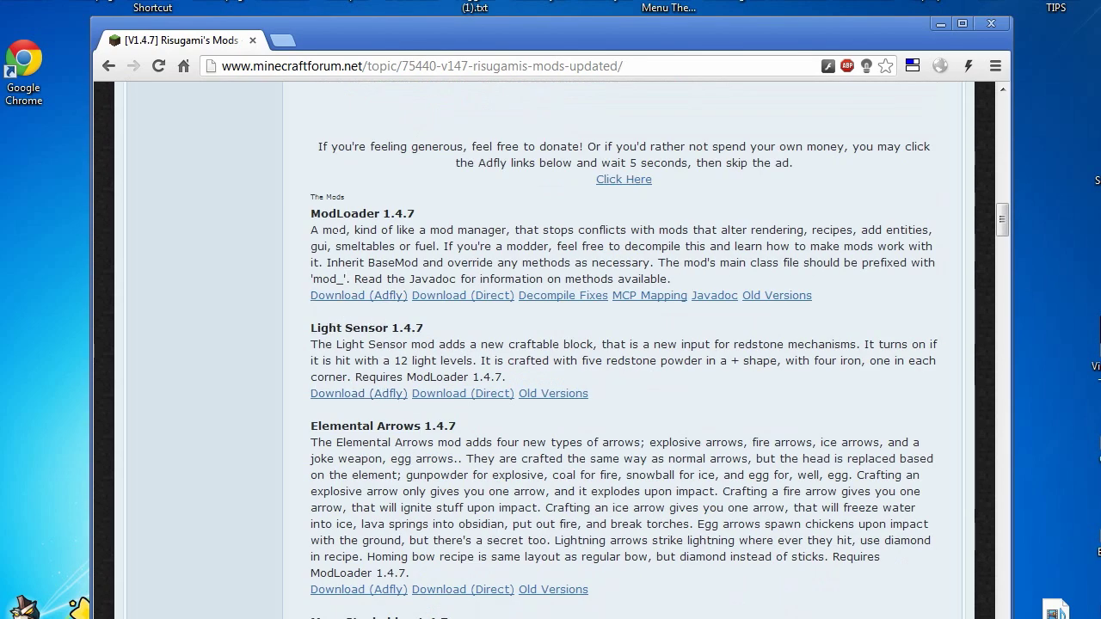
right_click(344, 327)
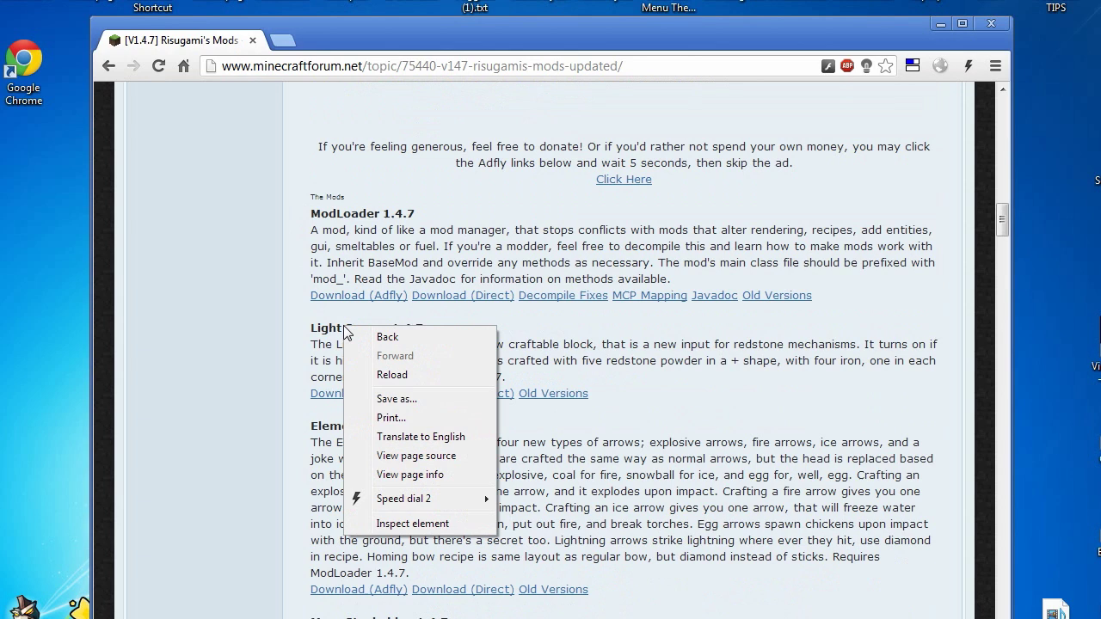
click(329, 307)
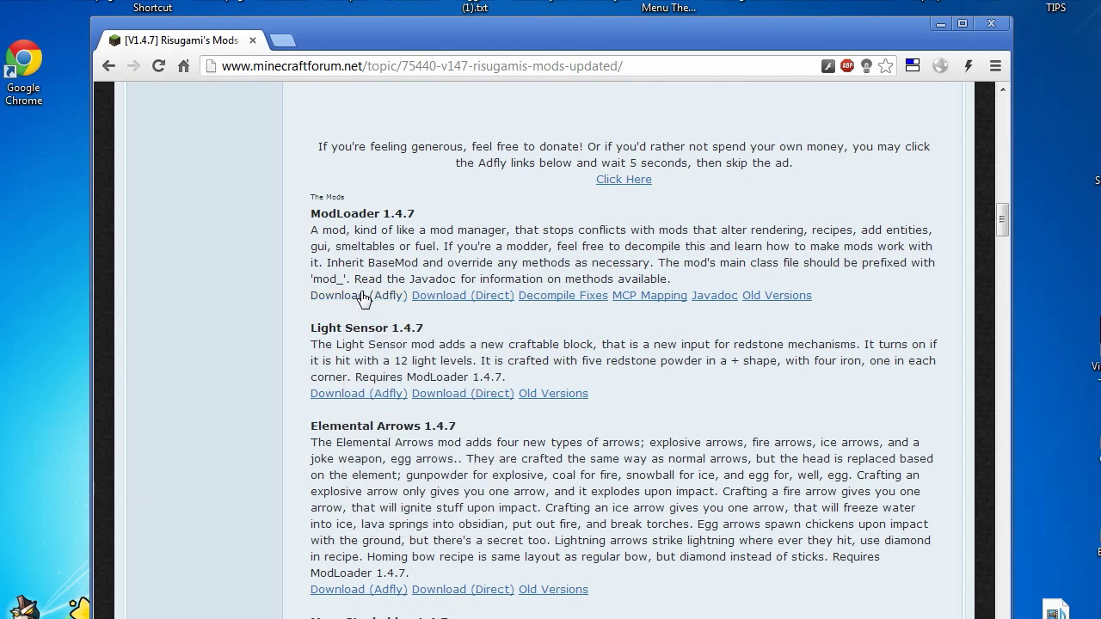
click(361, 295)
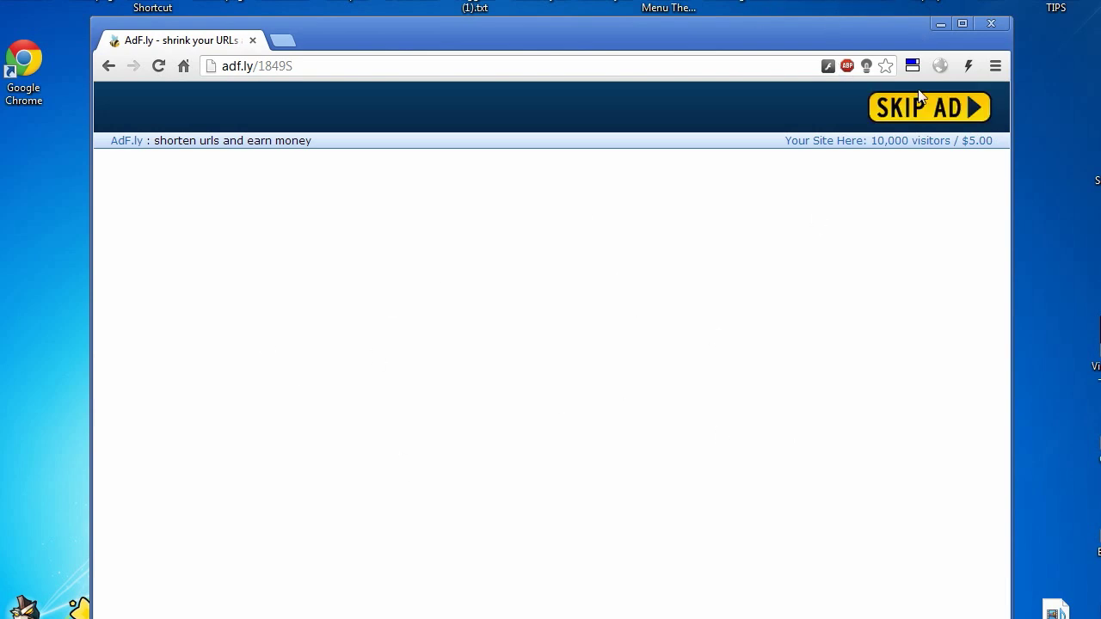
click(920, 100)
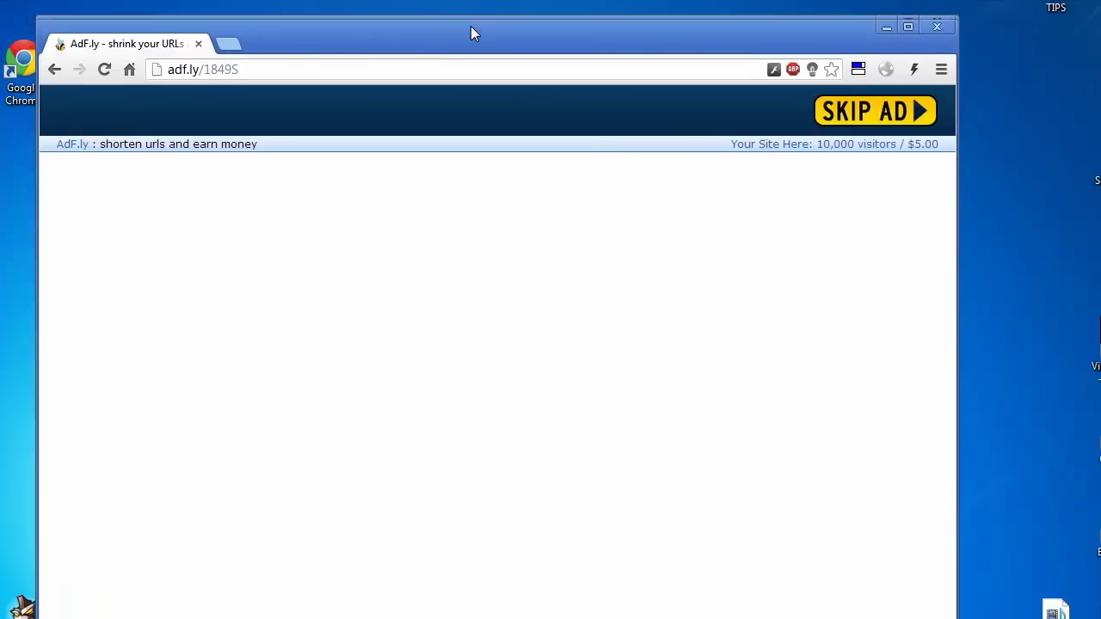
Open the downloaded ModLoader (5).zip in WinRAR and look through its class files
drag(470, 26, 503, 0)
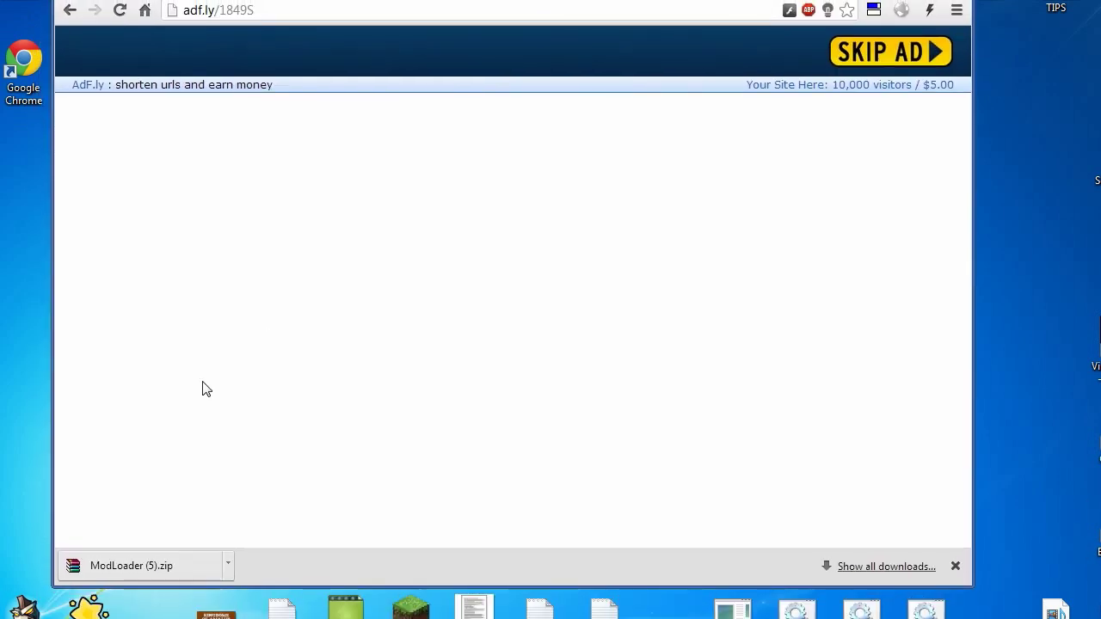
click(228, 565)
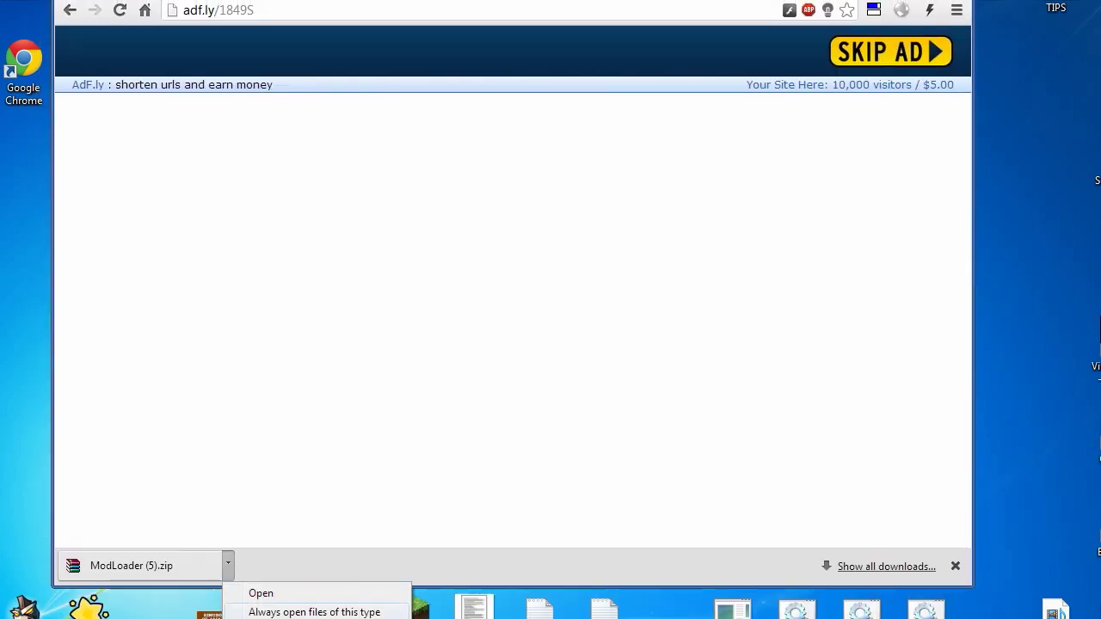
click(266, 597)
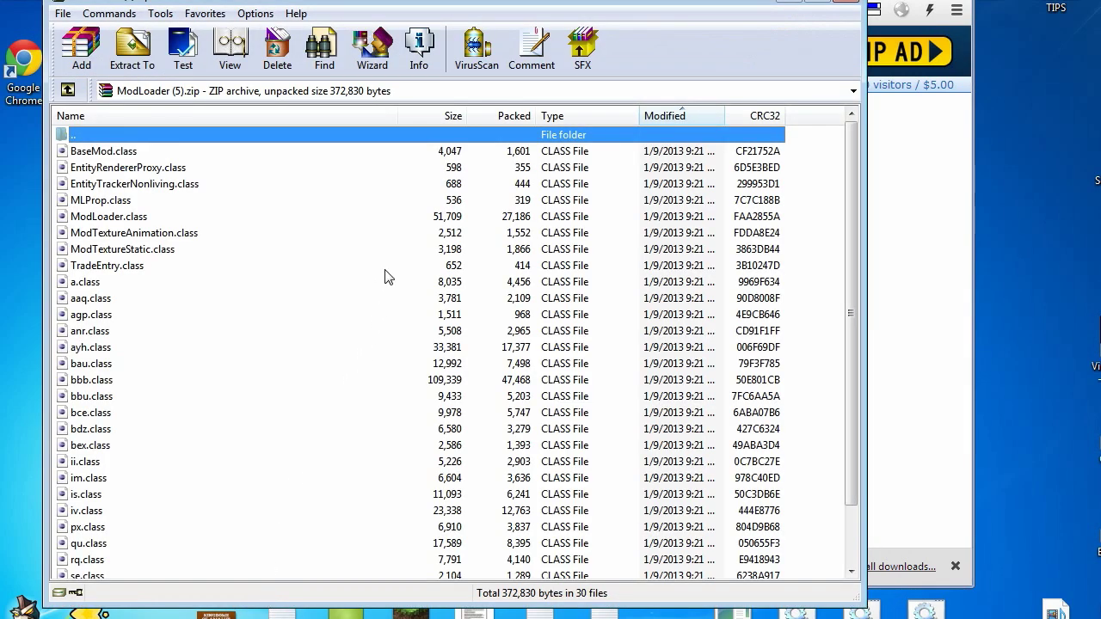
scroll(386, 276, down, 2)
scroll(386, 276, up, 2)
scroll(348, 382, down, 2)
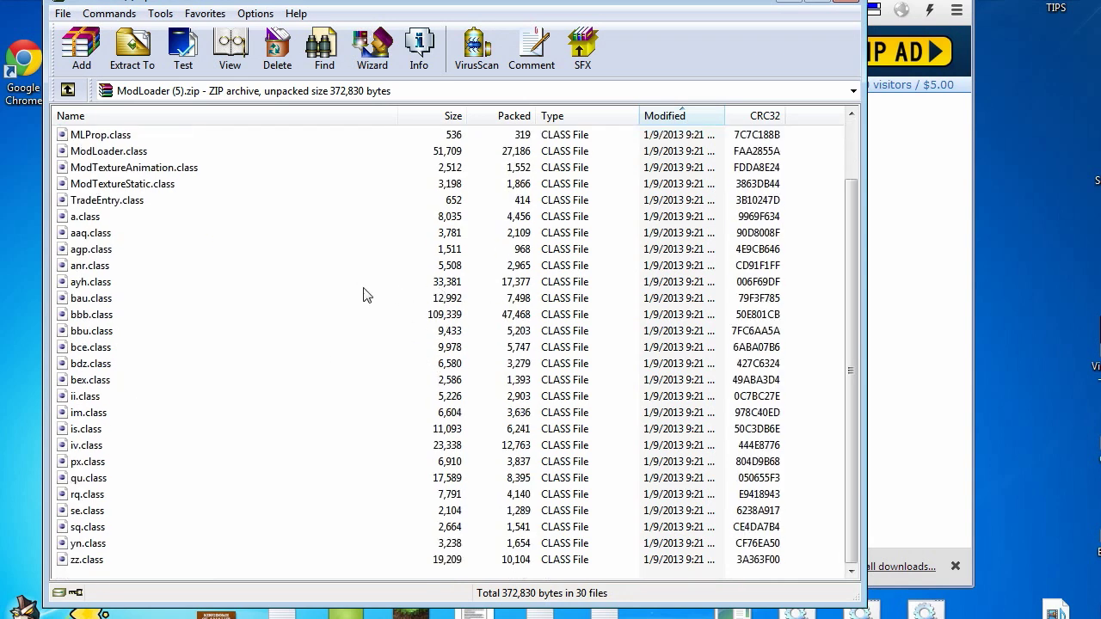
Open the .minecraft folder under AppData\Roaming and check the option for showing hidden files, folders and drives, closing Folder Options without applying
key(super+e)
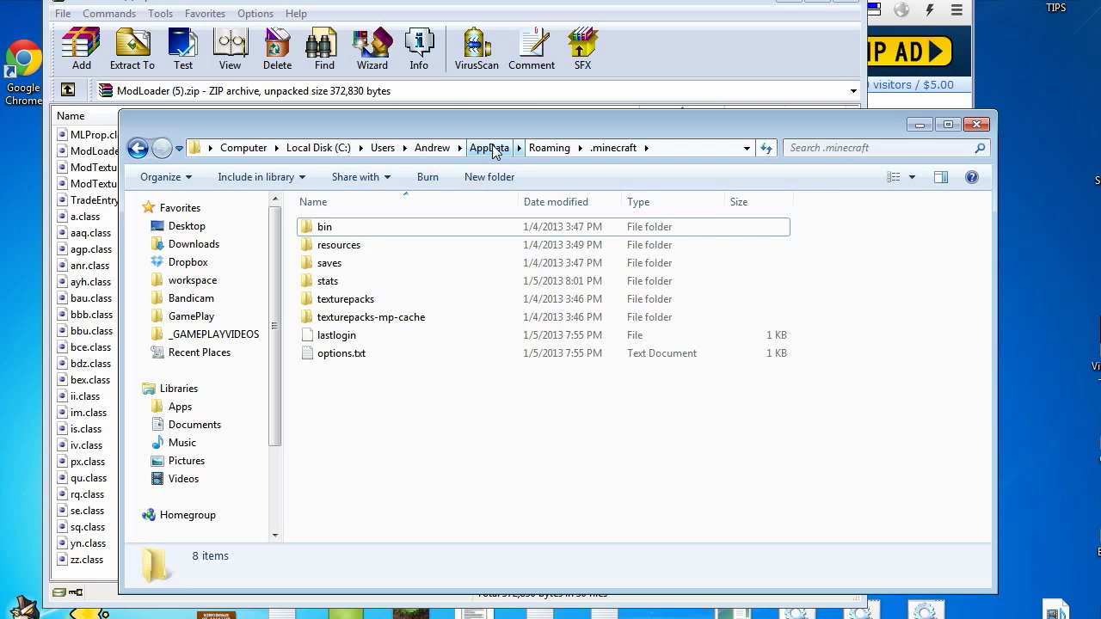
click(162, 177)
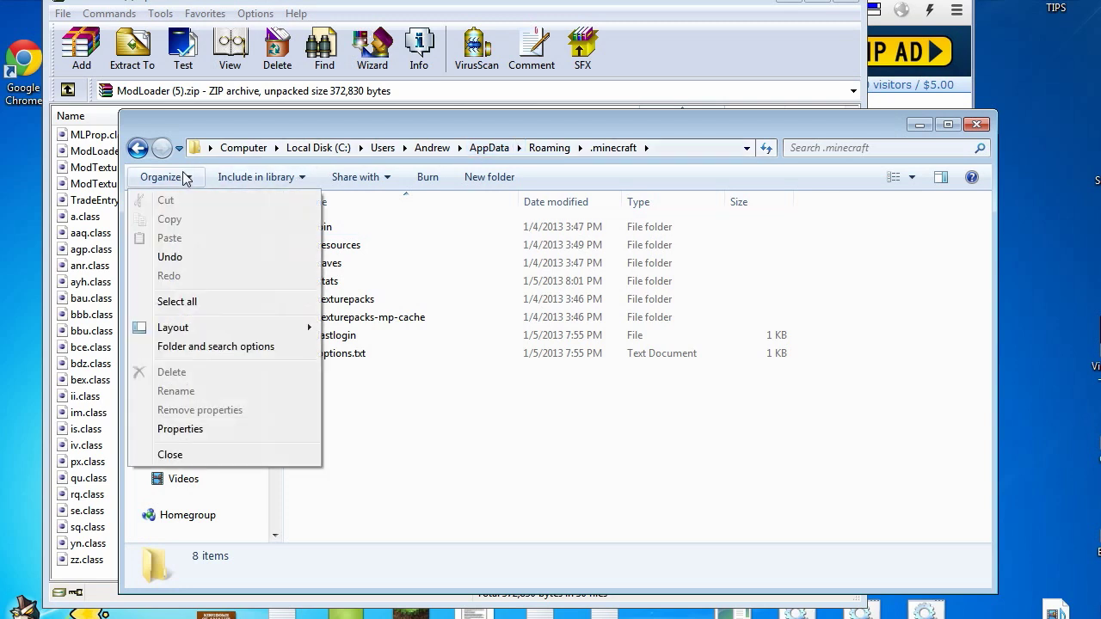
click(196, 347)
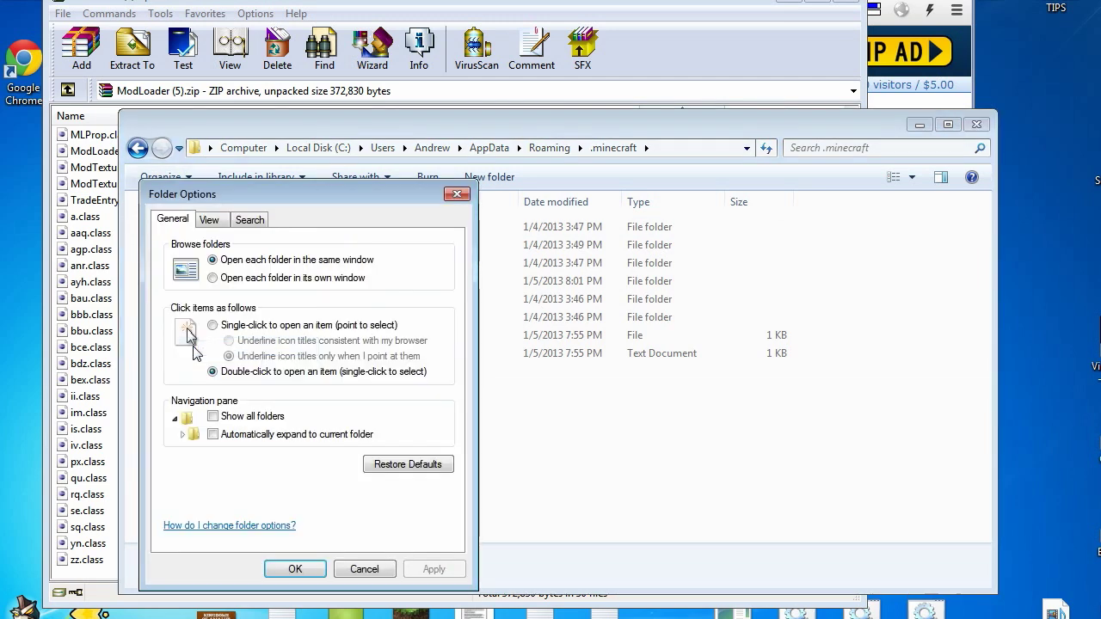
click(209, 221)
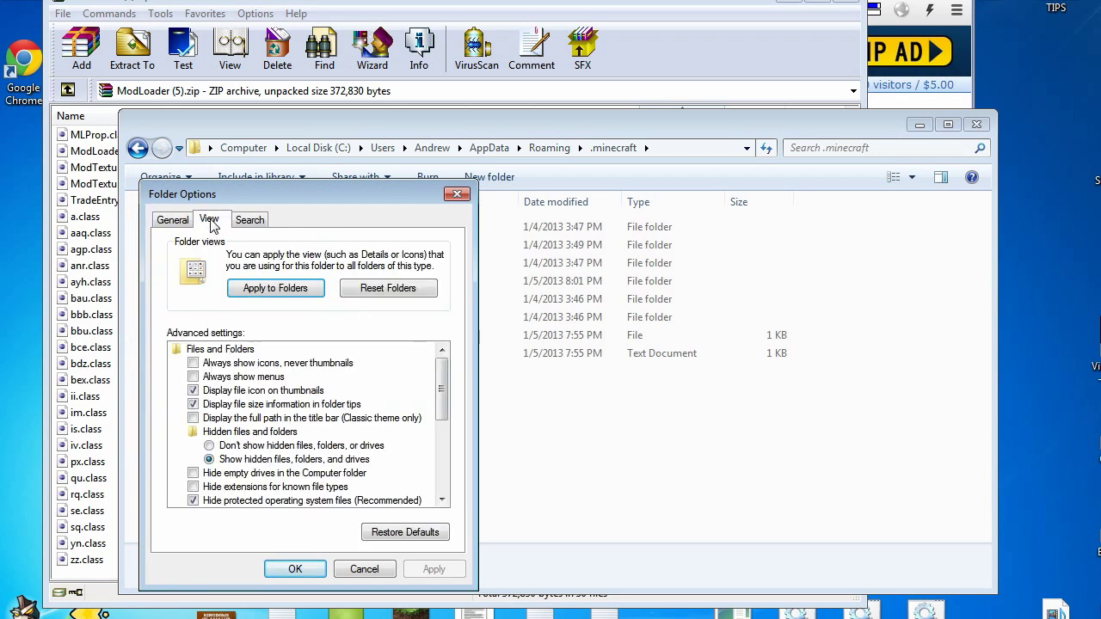
click(222, 460)
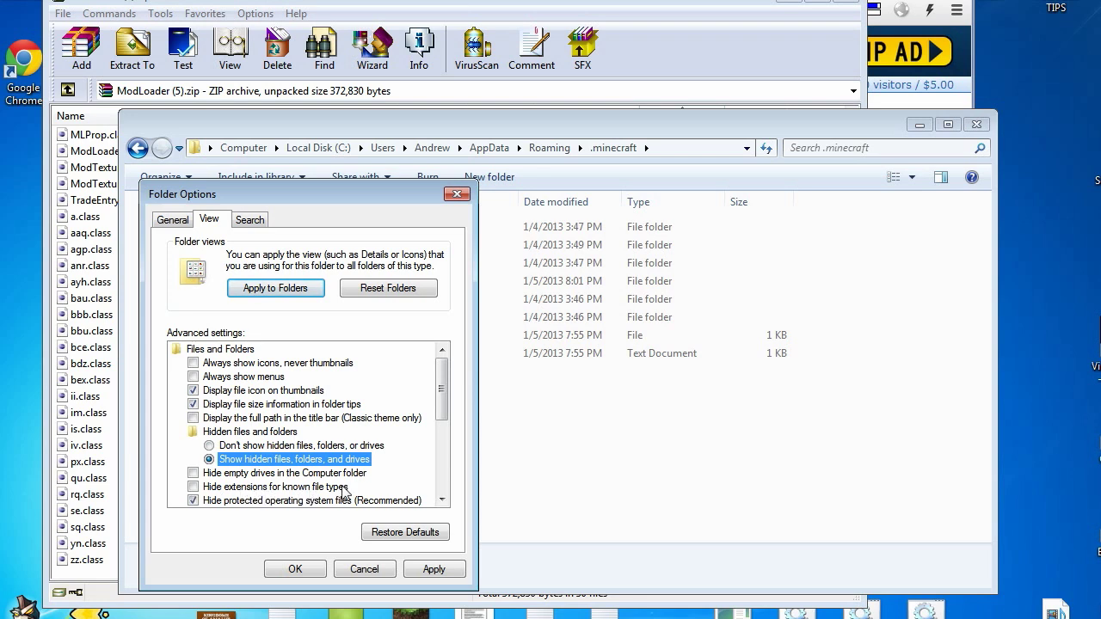
click(364, 568)
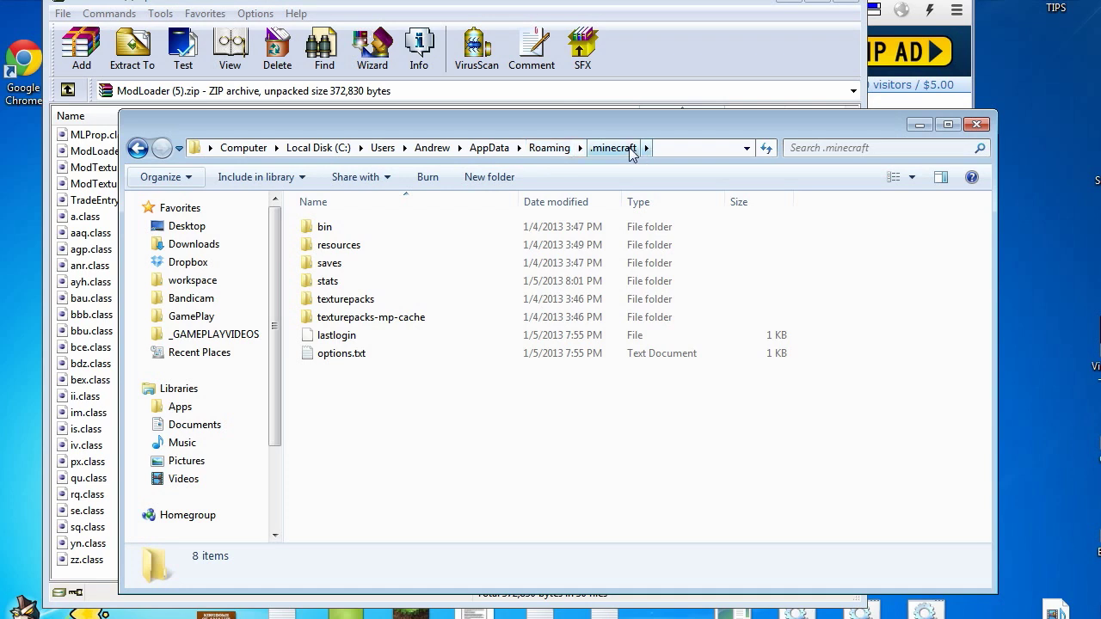
Open the bin folder and review the default program choices for minecraft.jar, leaving them without applying a change
double_click(324, 227)
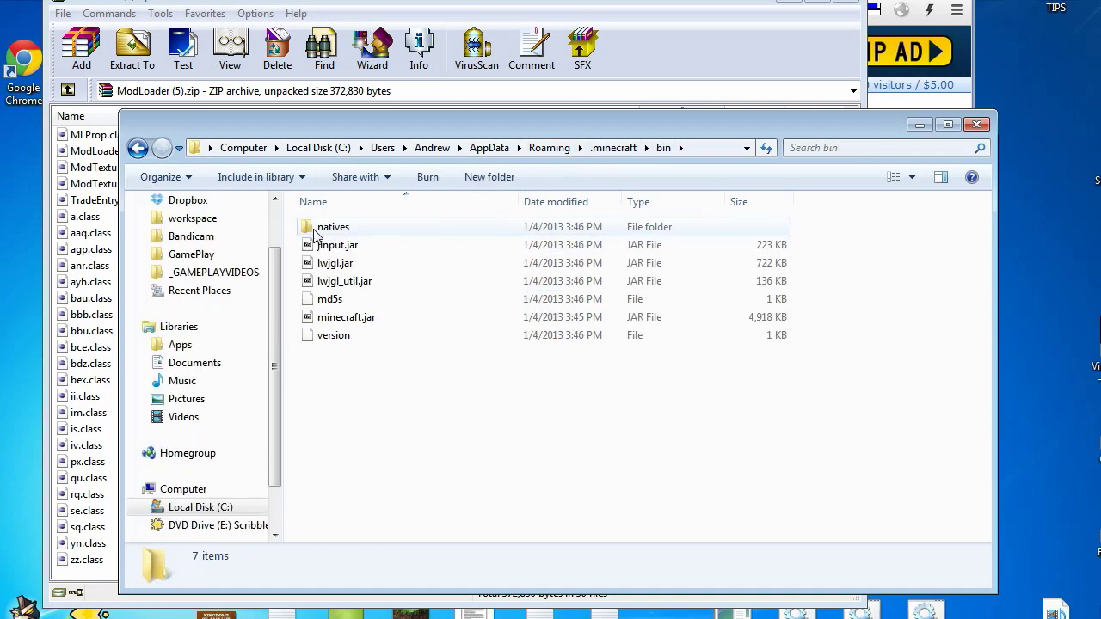
right_click(365, 321)
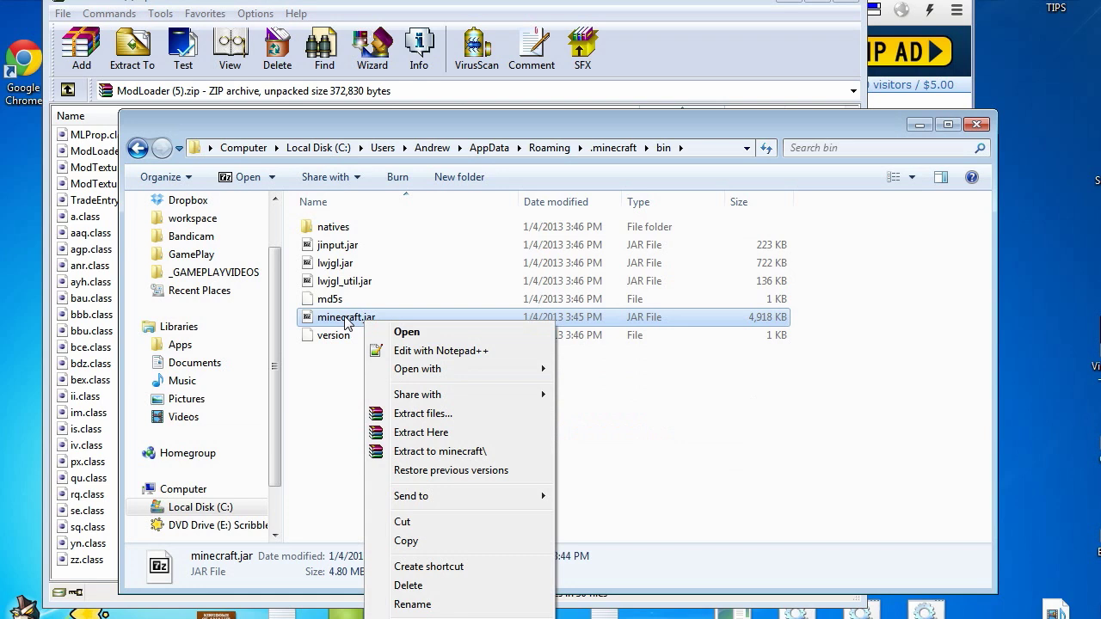
mouse_move(410, 372)
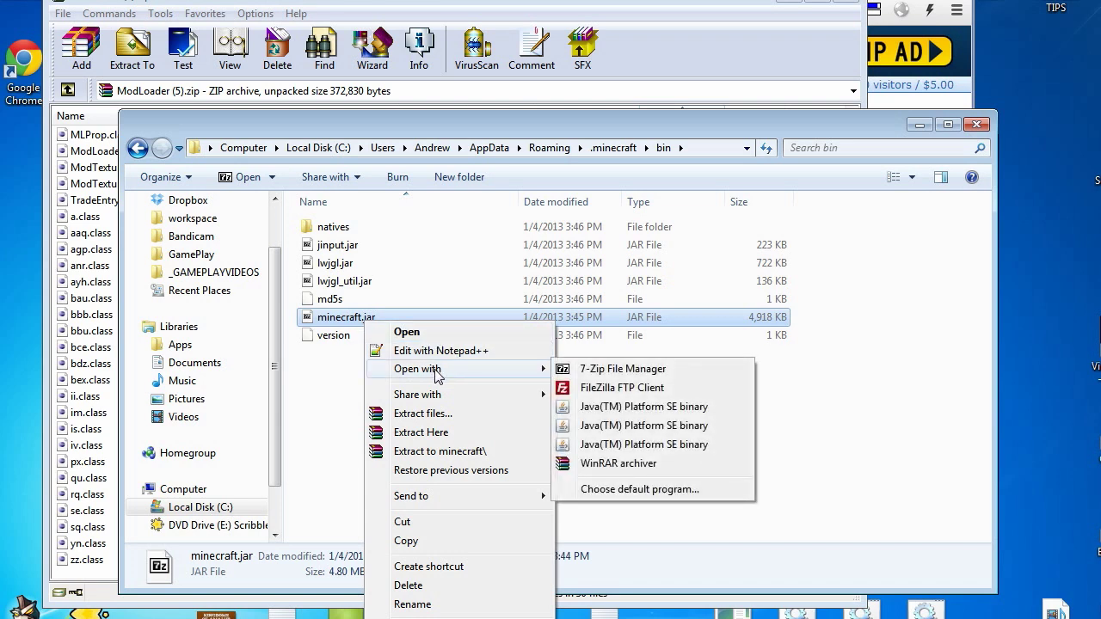
click(621, 492)
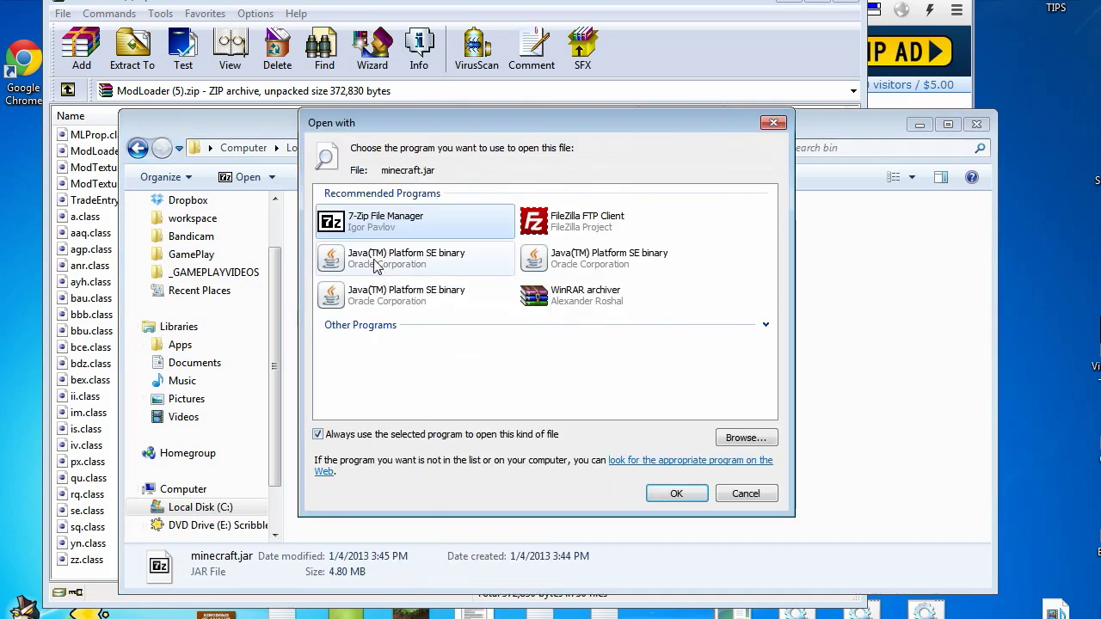
click(319, 436)
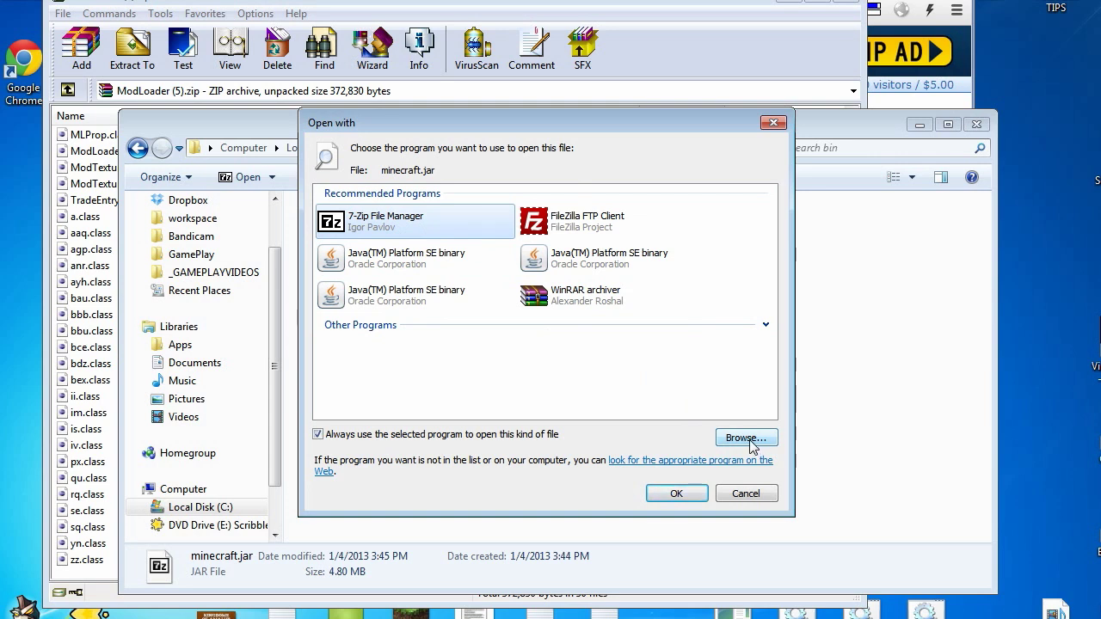
click(745, 493)
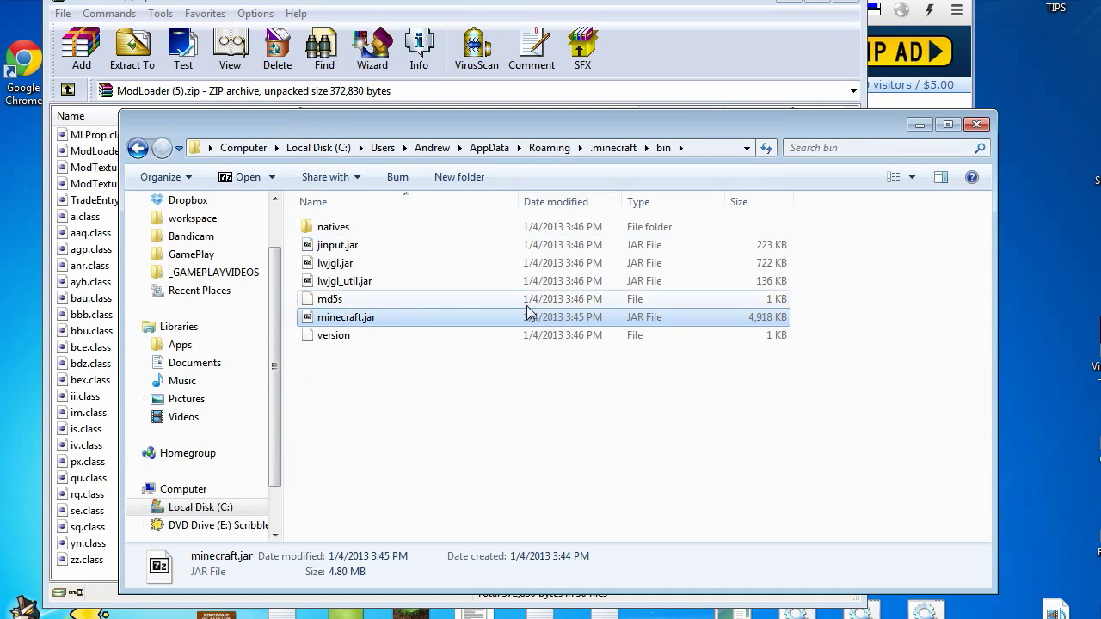
Open minecraft.jar from the bin folder with WinRAR archiver
right_click(335, 320)
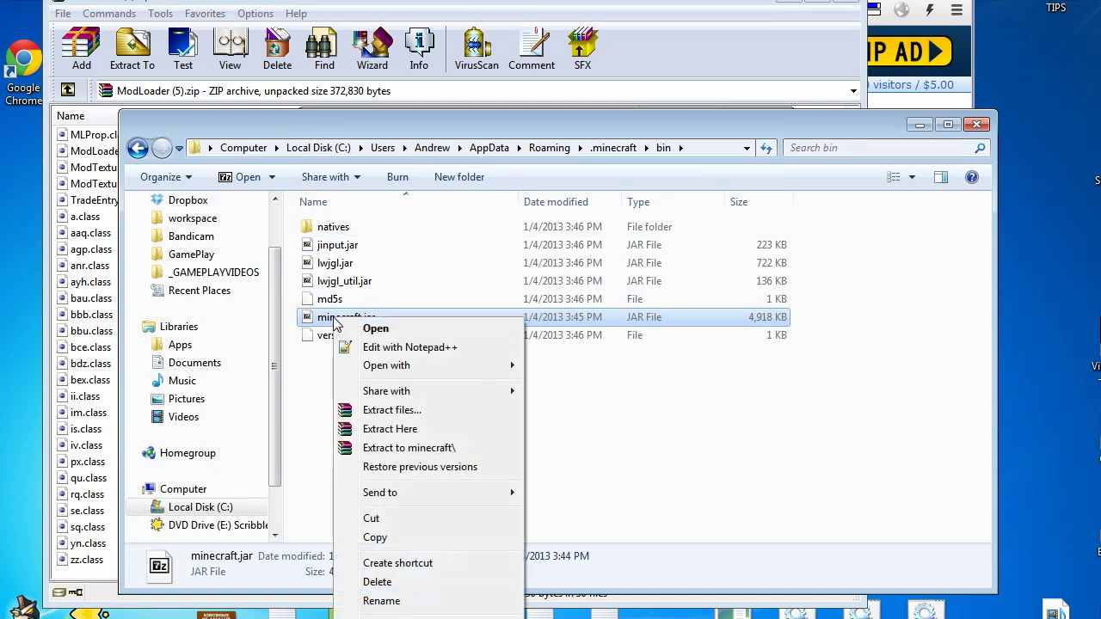
mouse_move(482, 365)
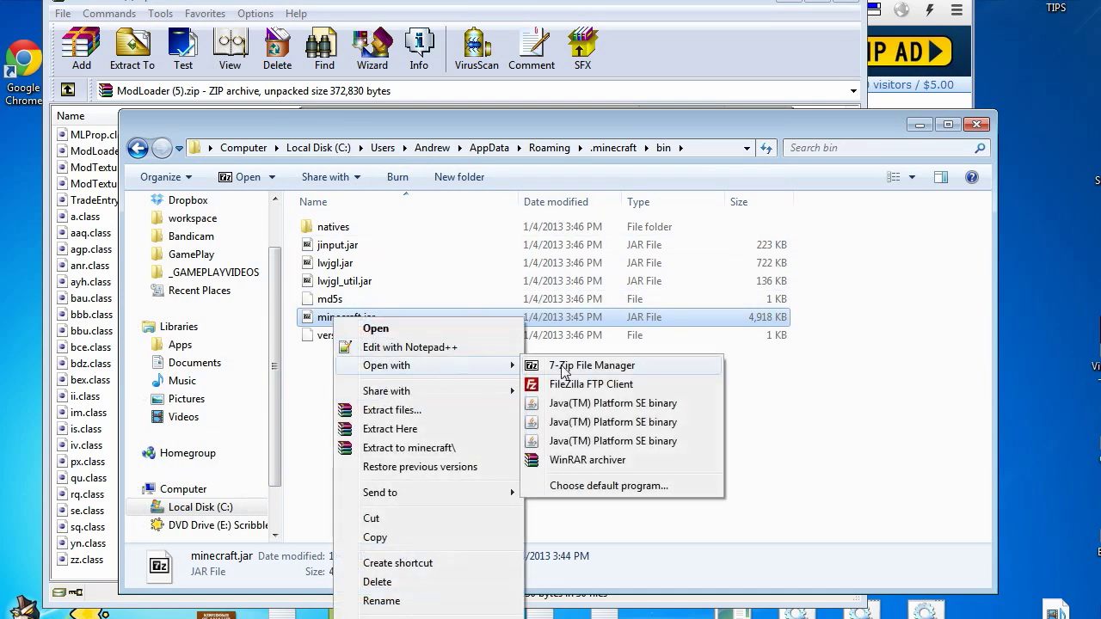
click(609, 465)
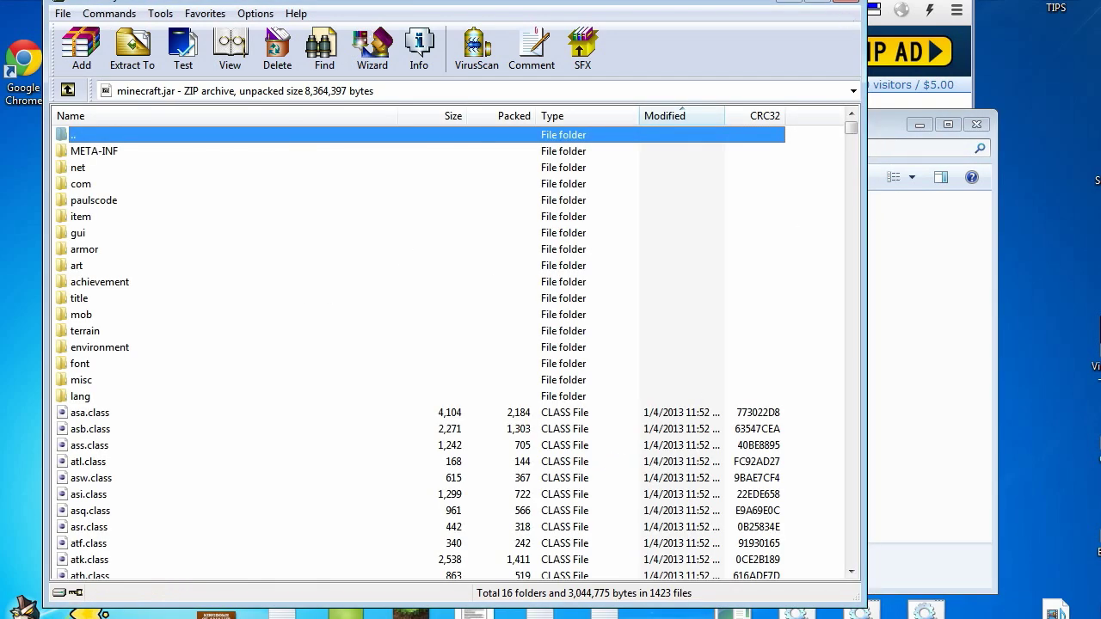
Close the Adfly browser window and arrange the ModLoader (5).zip and minecraft.jar archive windows side by side
drag(814, 0, 831, 60)
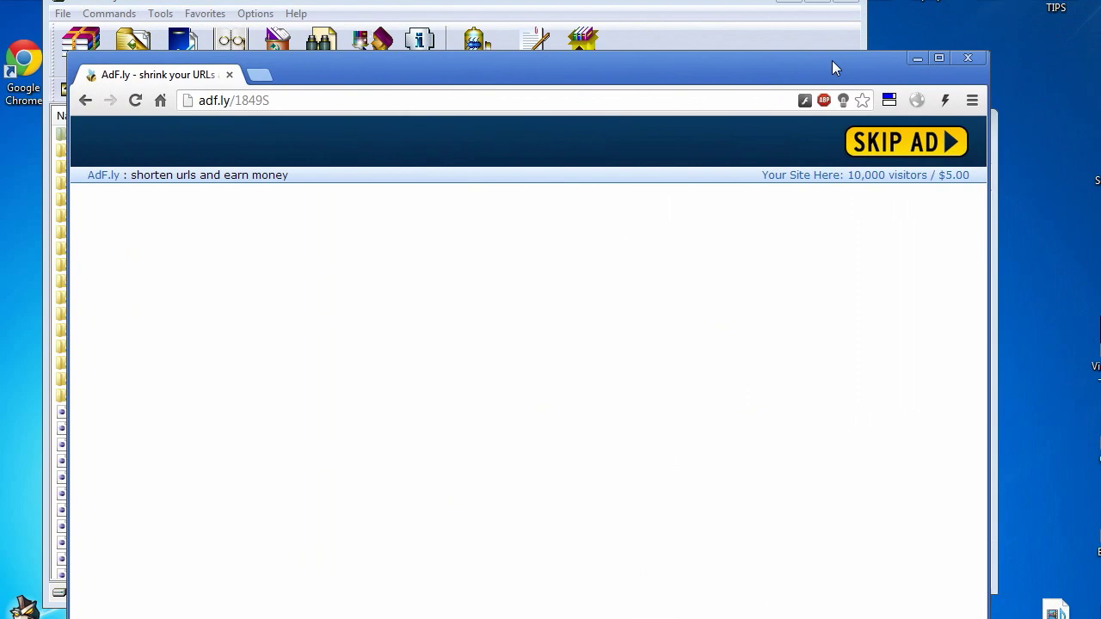
click(967, 58)
click(335, 607)
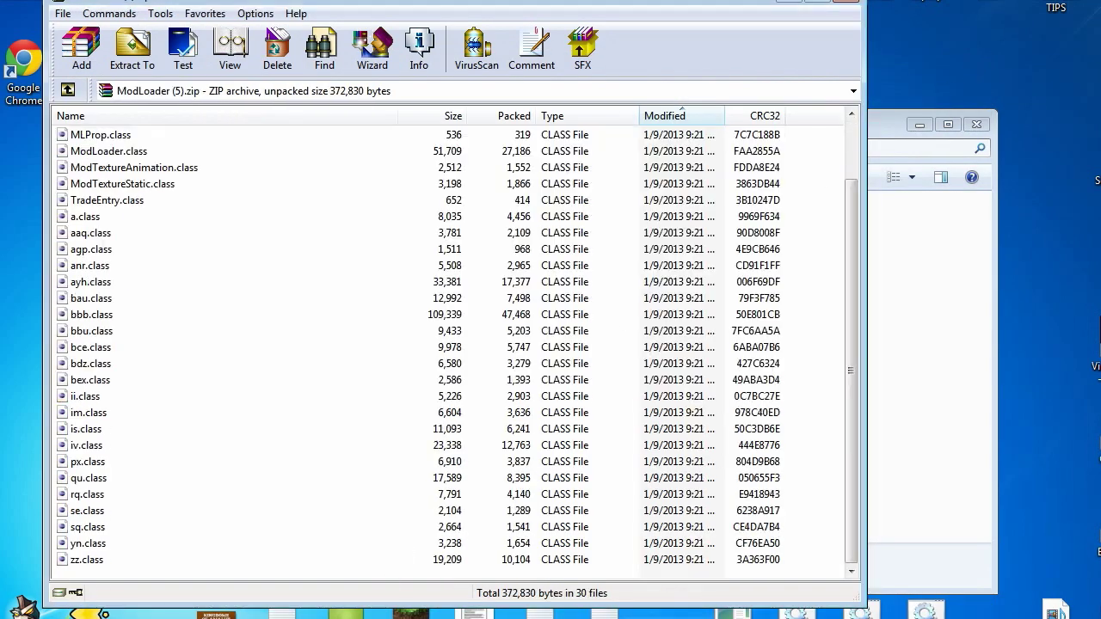
drag(311, 10, 659, 10)
click(236, 316)
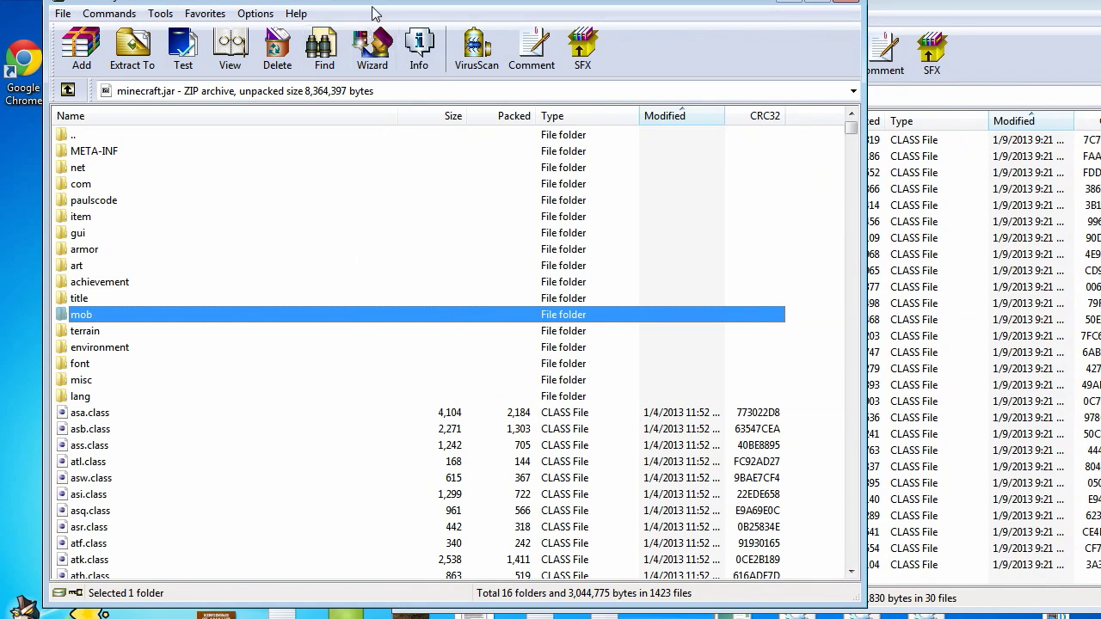
drag(373, 3, 358, 27)
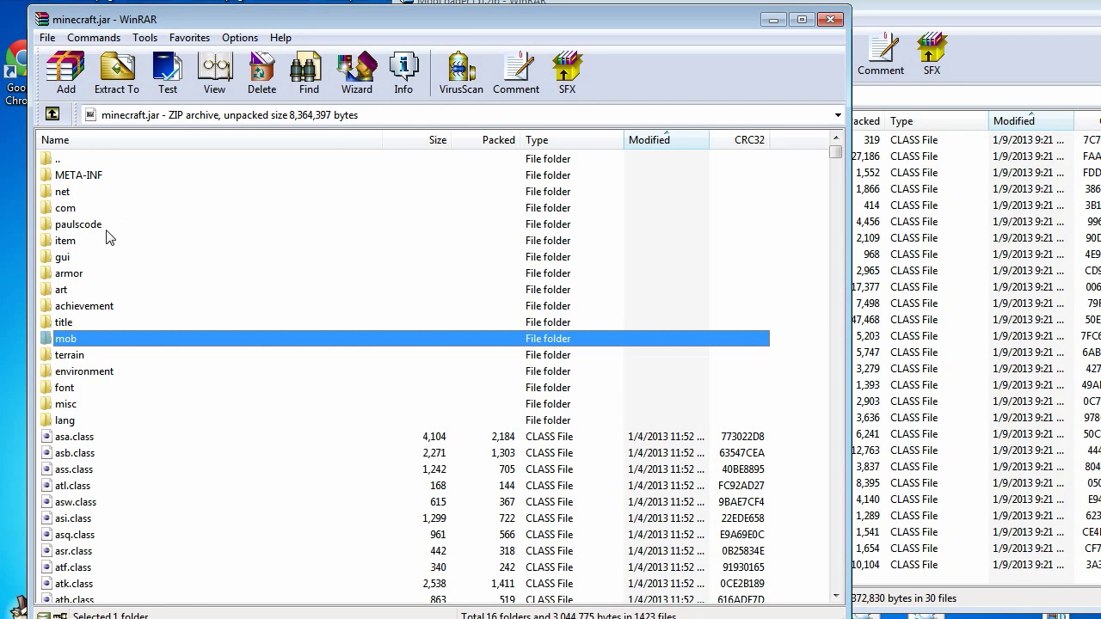
Delete the META-INF folder from the minecraft.jar archive
right_click(100, 176)
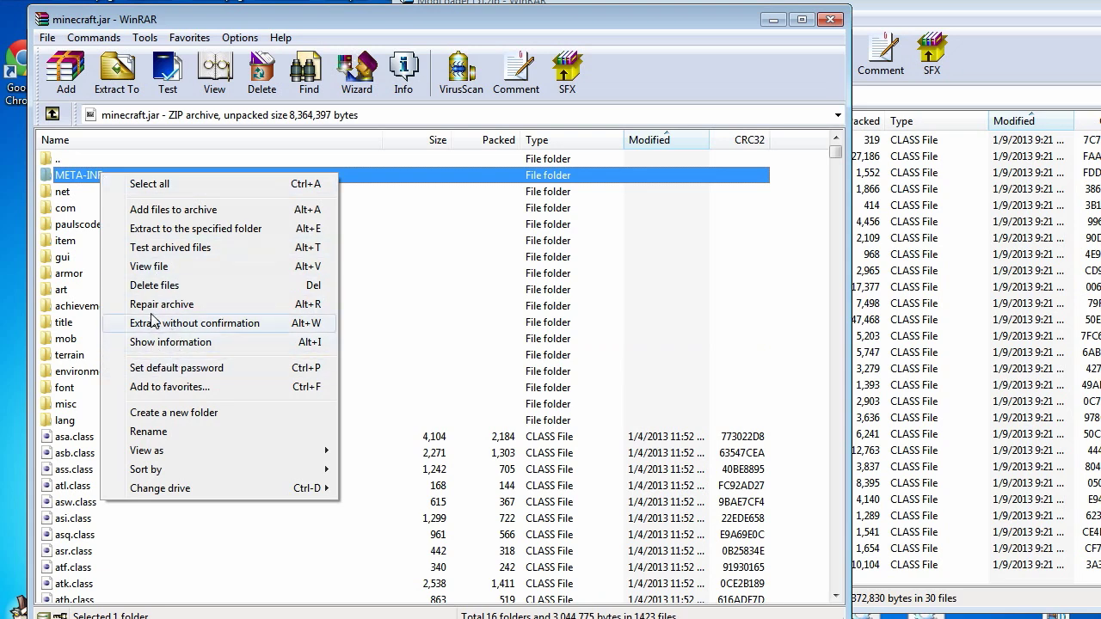
click(153, 285)
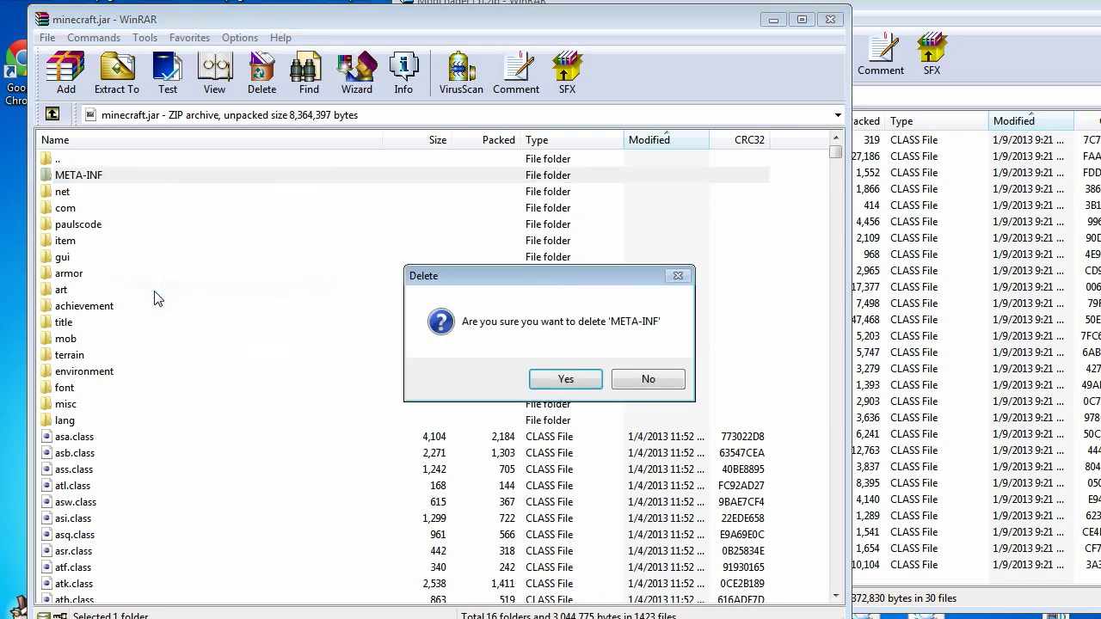
click(566, 380)
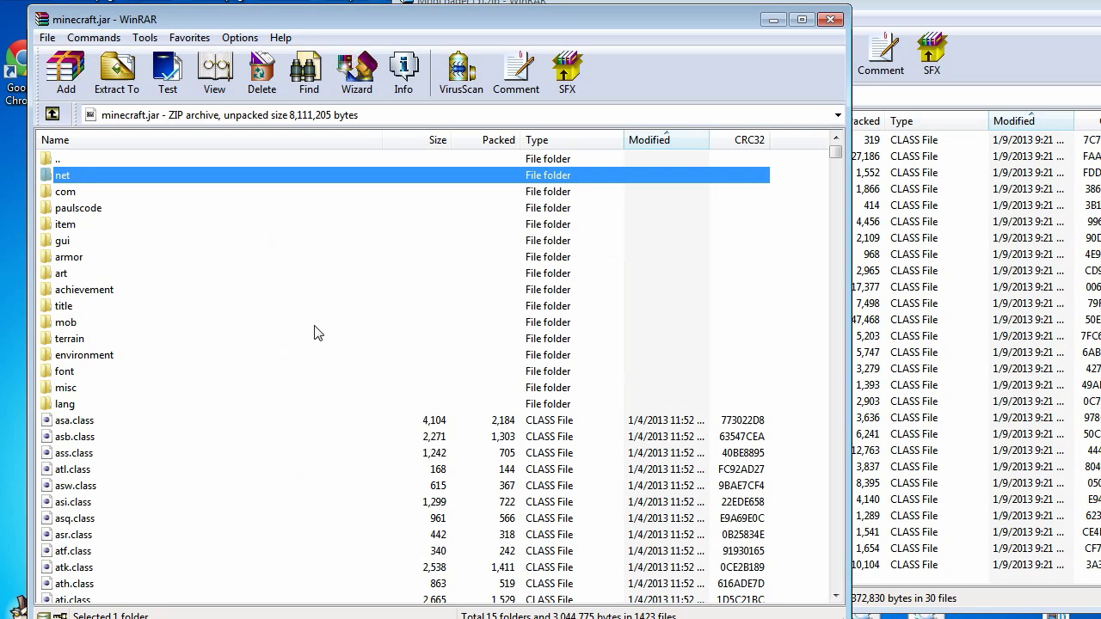
Add all class files from ModLoader (5).zip to minecraft.jar in ZIP format with the Add and replace files update mode
click(884, 354)
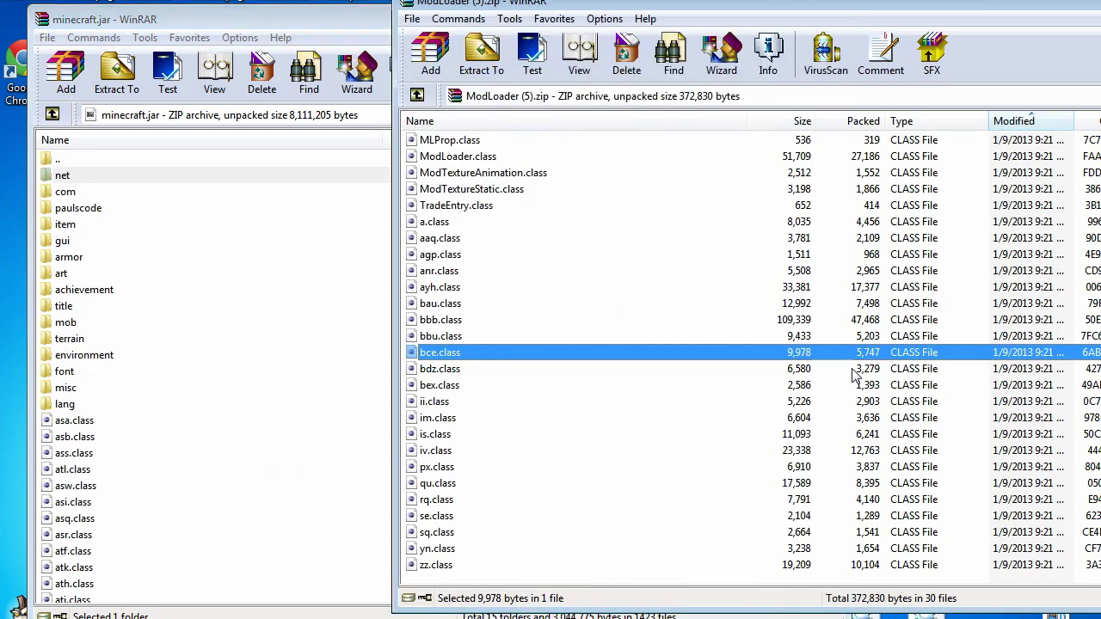
drag(469, 587, 374, 159)
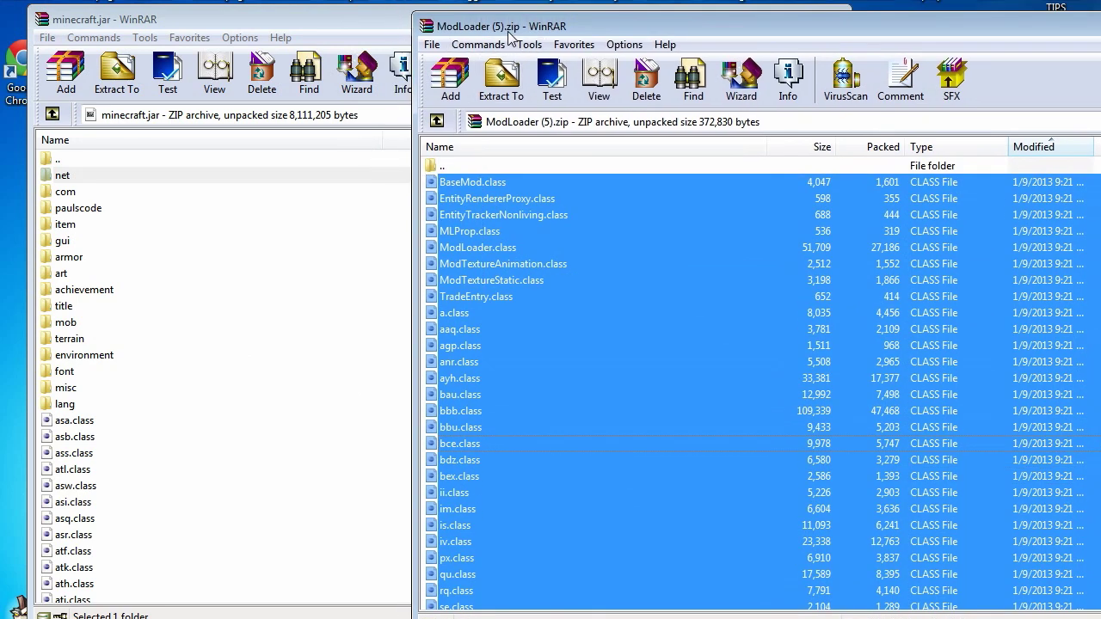
drag(493, 7, 513, 33)
drag(500, 249, 82, 497)
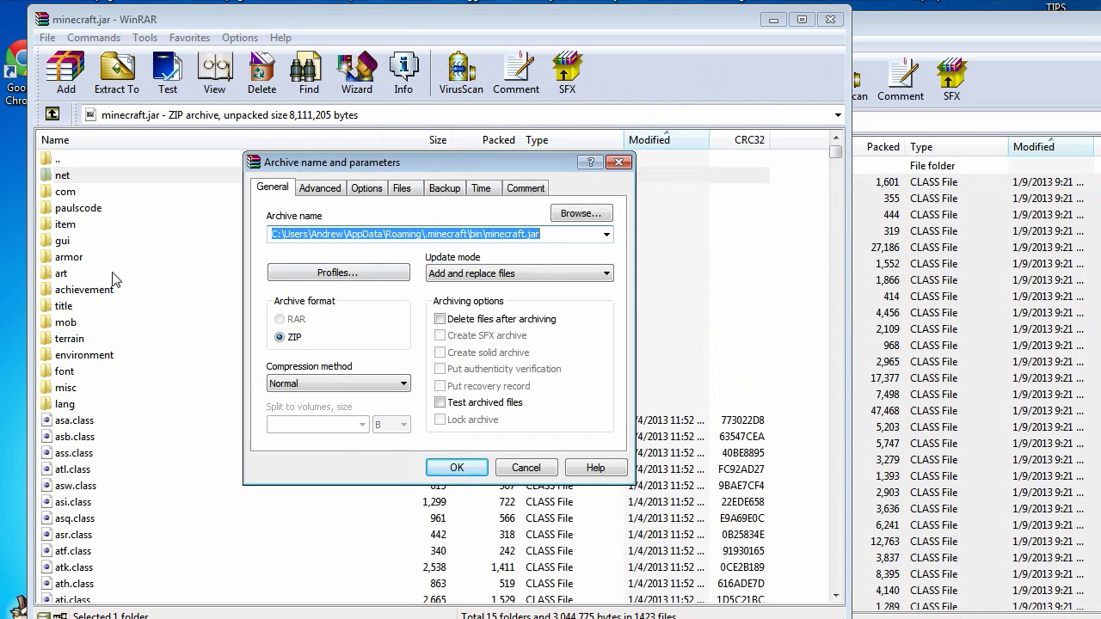
click(443, 469)
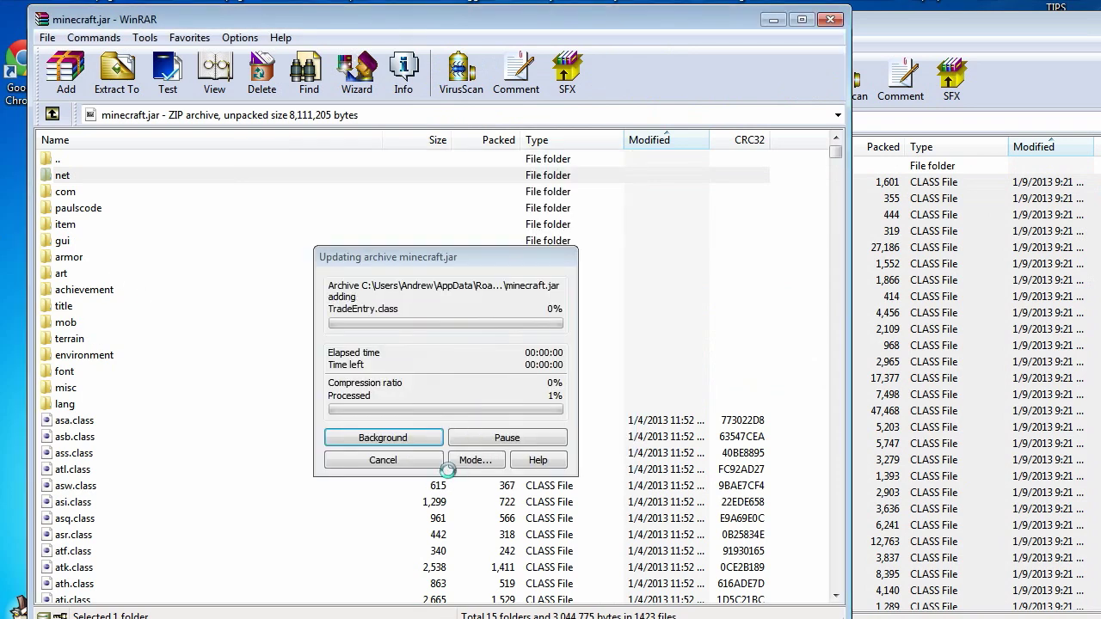
Close the minecraft.jar and ModLoader (5).zip archive windows
click(832, 20)
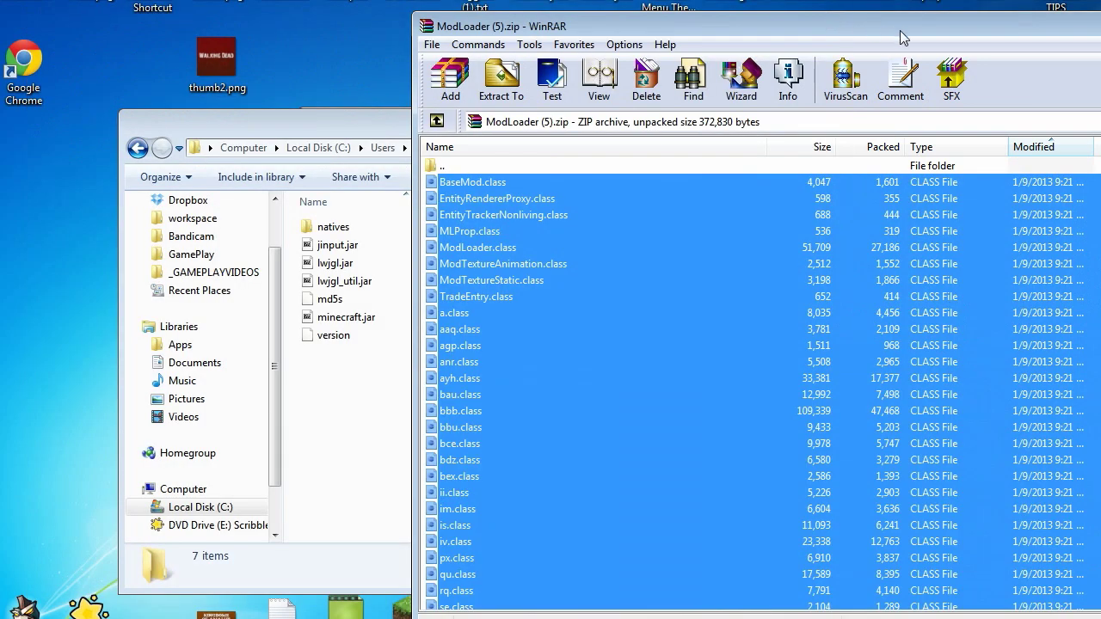
drag(900, 31, 483, 35)
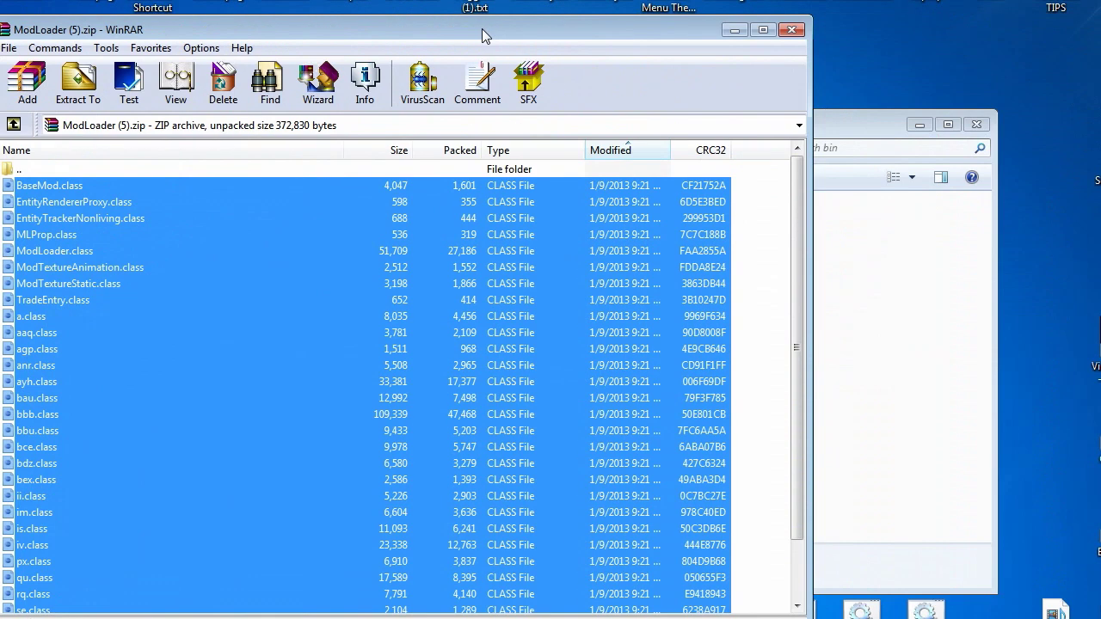
click(789, 31)
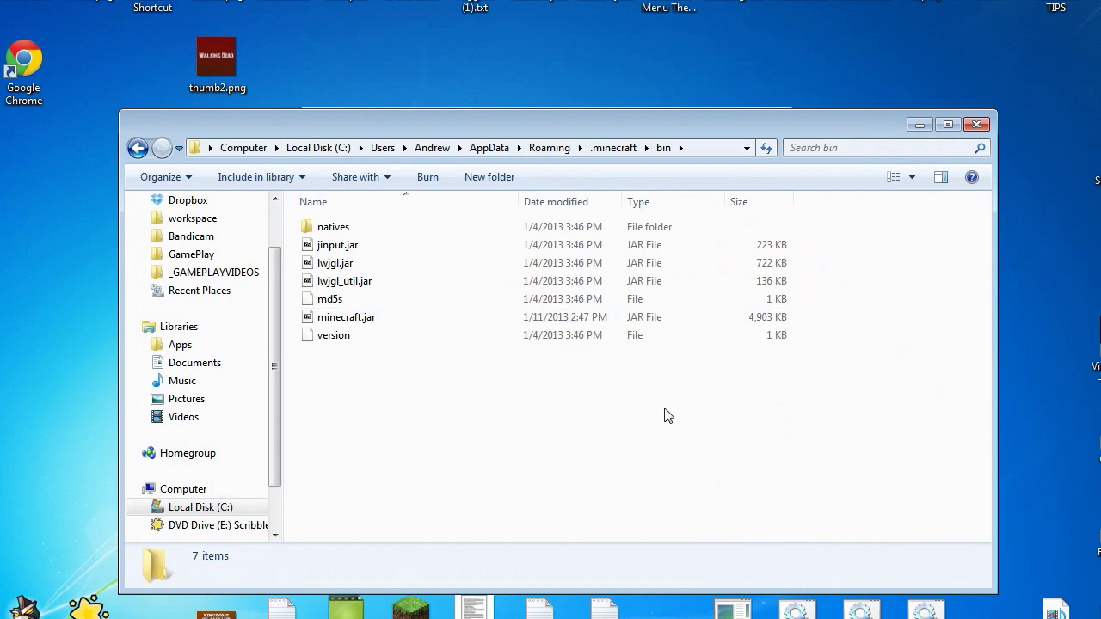
Run Minecraft.exe and log in with the remembered account, declining the new update
click(417, 608)
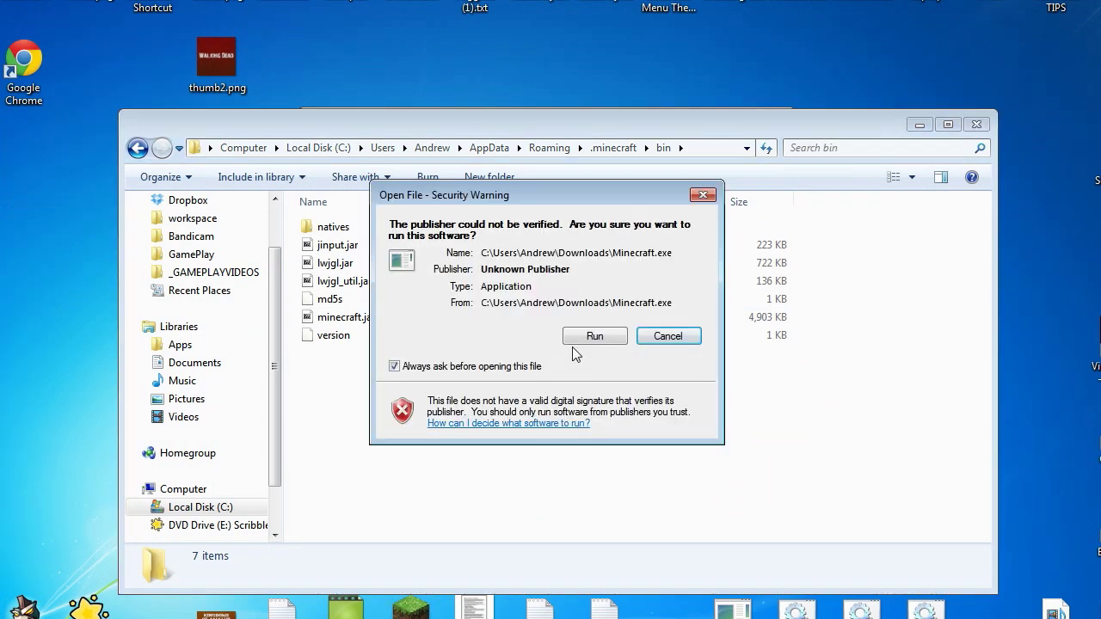
click(577, 335)
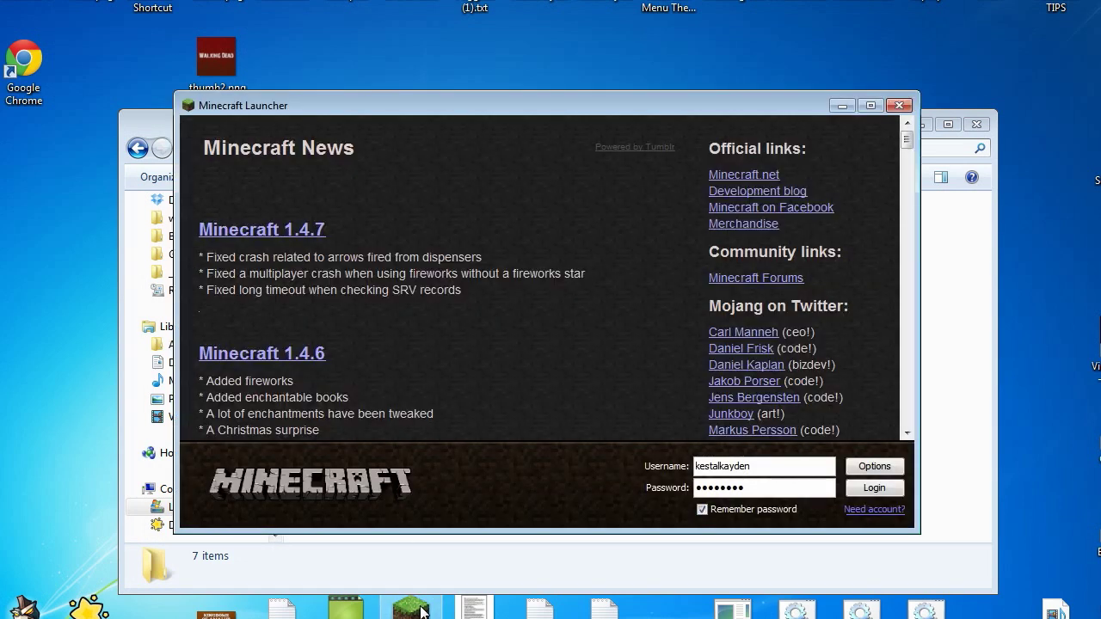
click(865, 488)
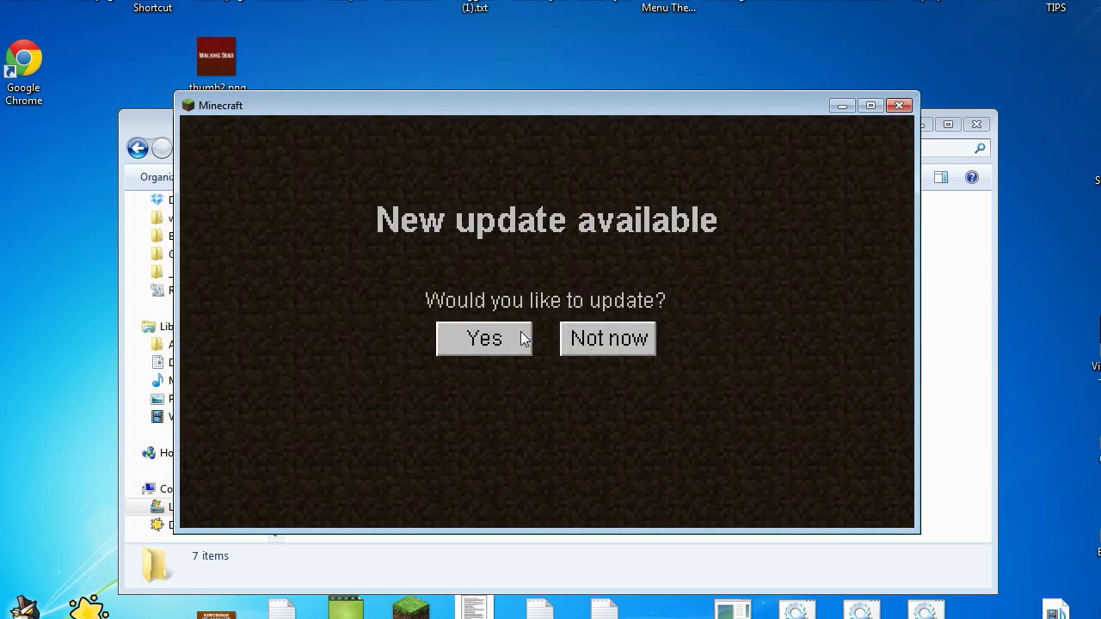
click(591, 346)
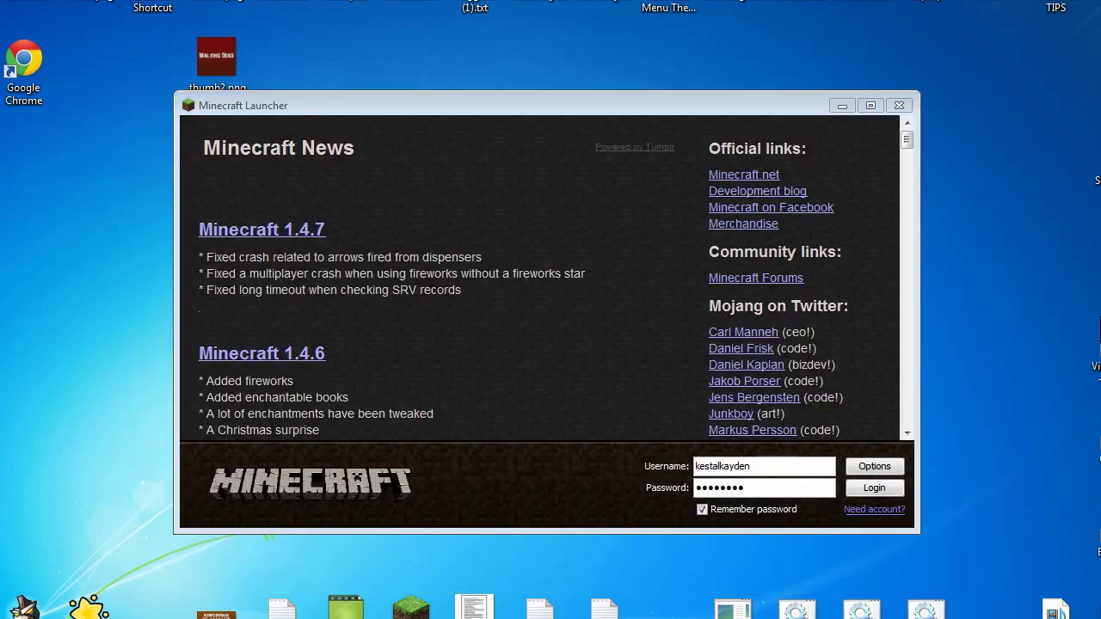
click(862, 489)
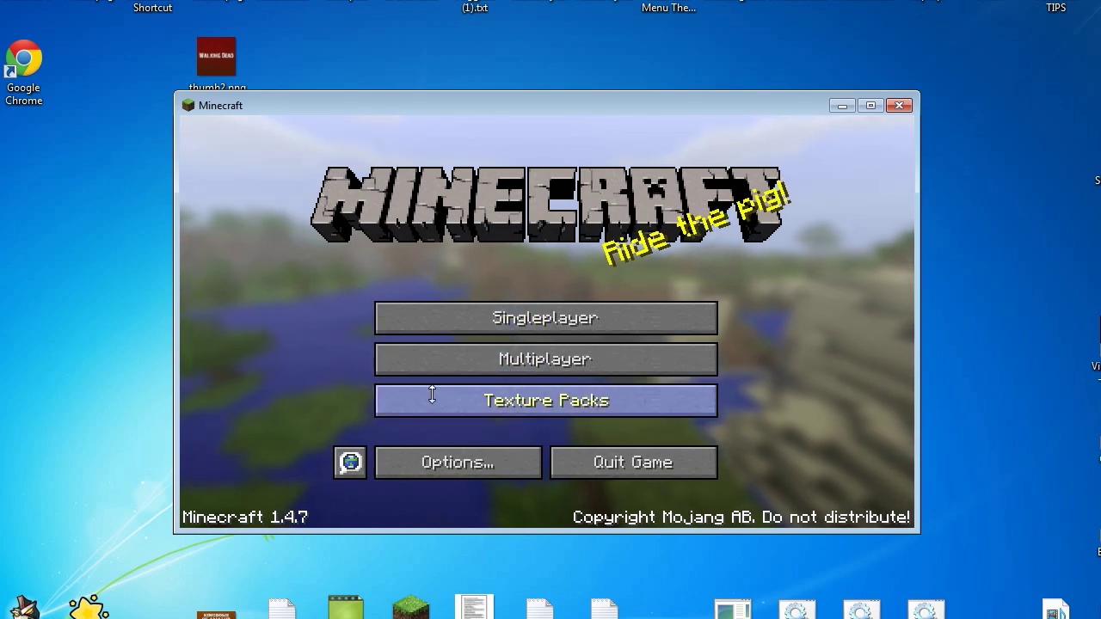
Create a new singleplayer world and walk around in it to test the modded game
click(474, 319)
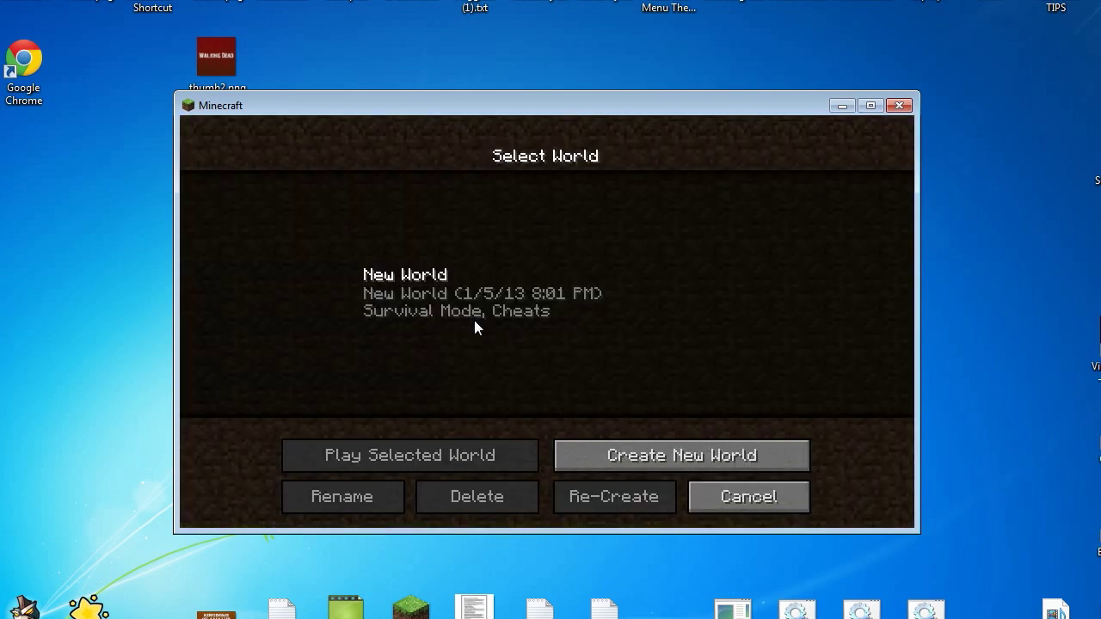
click(595, 453)
click(435, 504)
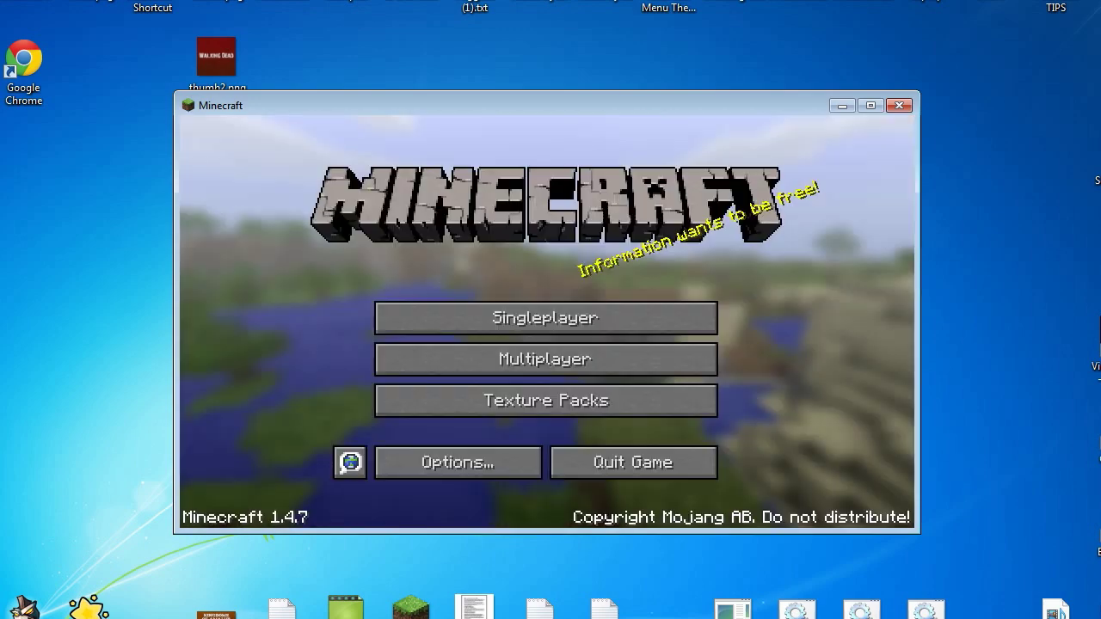
key(w)
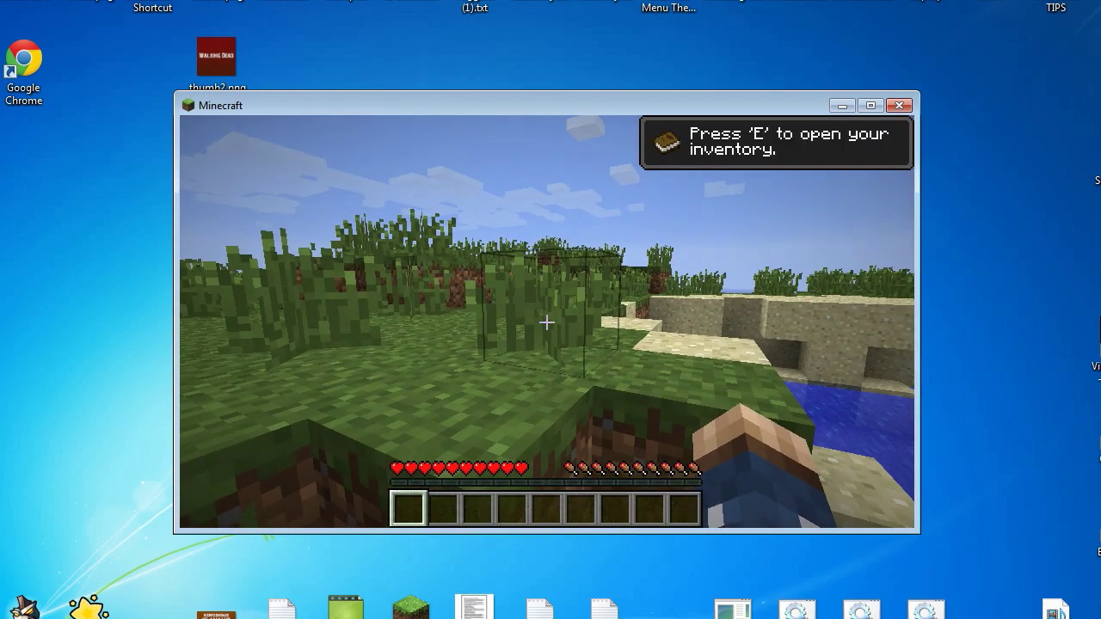
key(w)
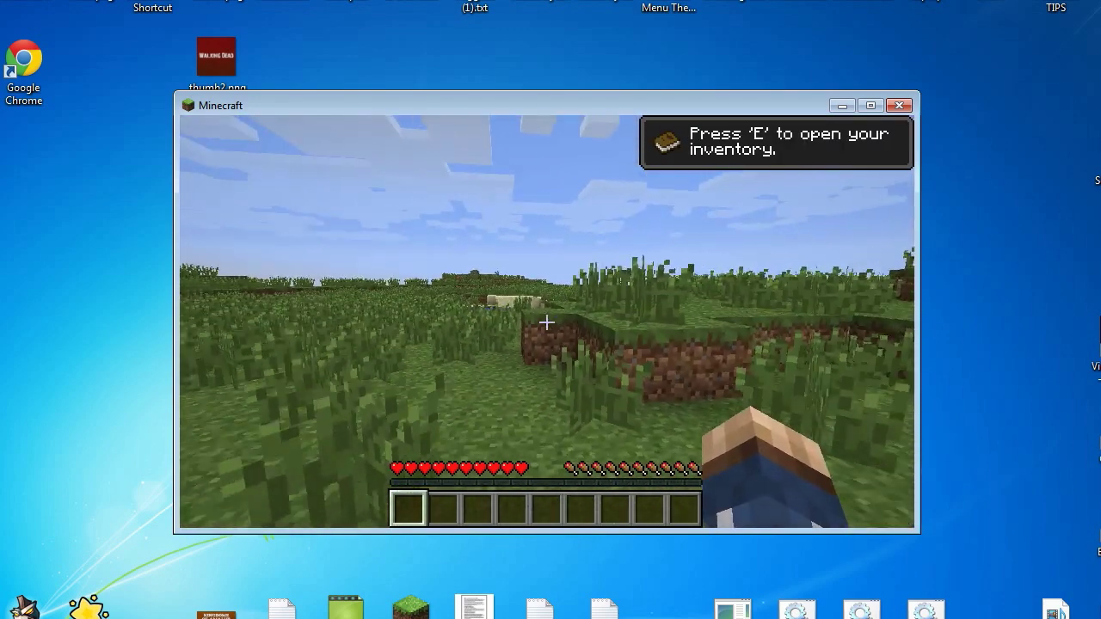
key(w)
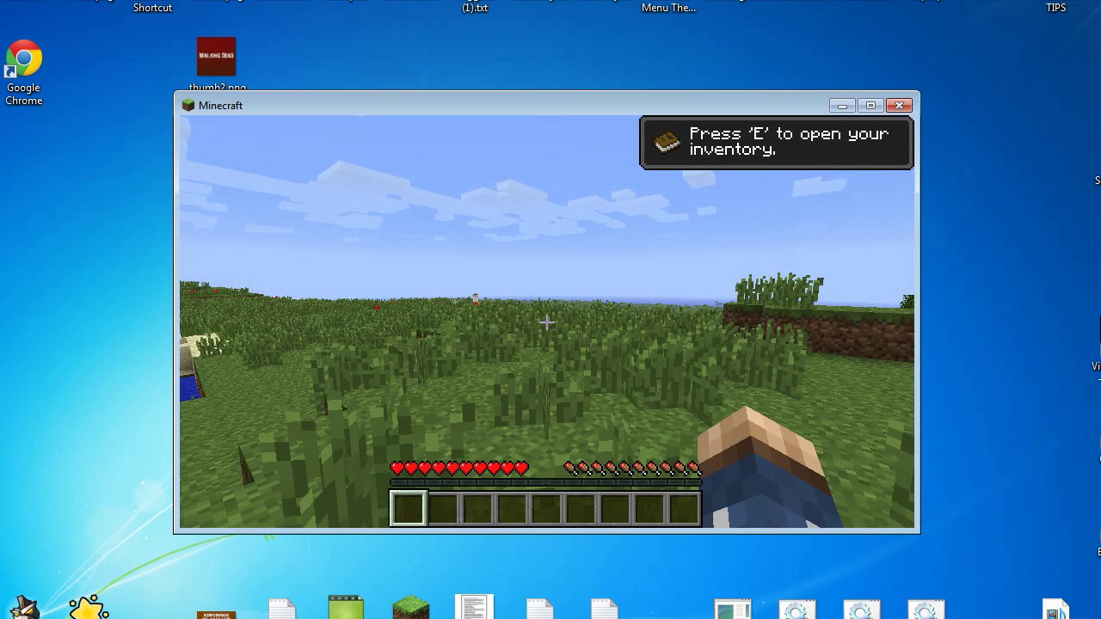
key(w)
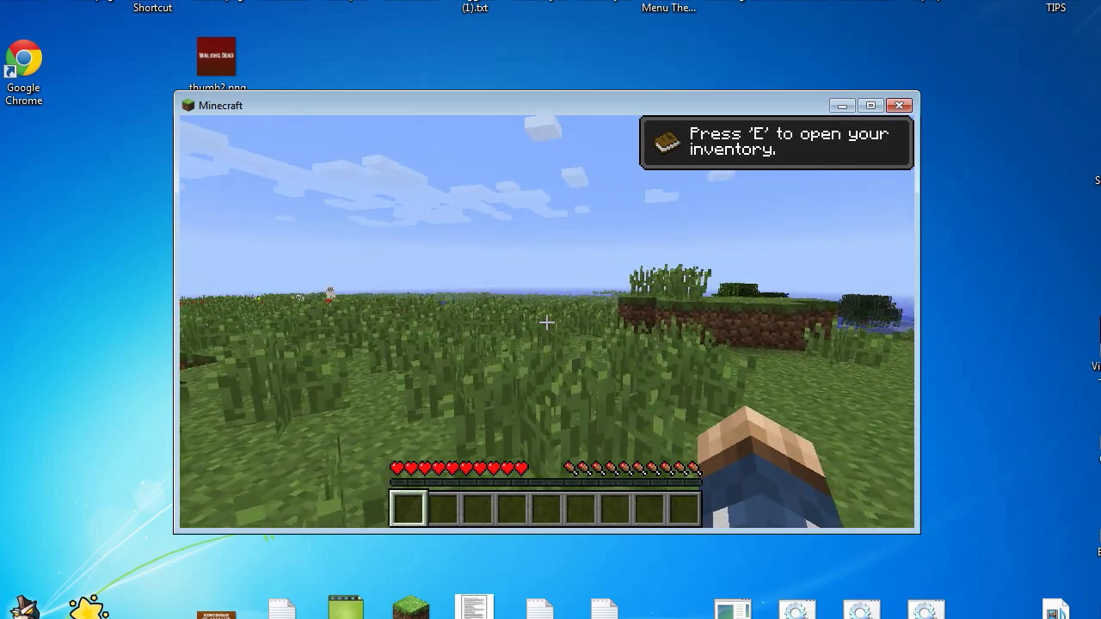
Save the world and quit Minecraft, and cancel the leftover Open with dialog for minecraft.jar
key(Escape)
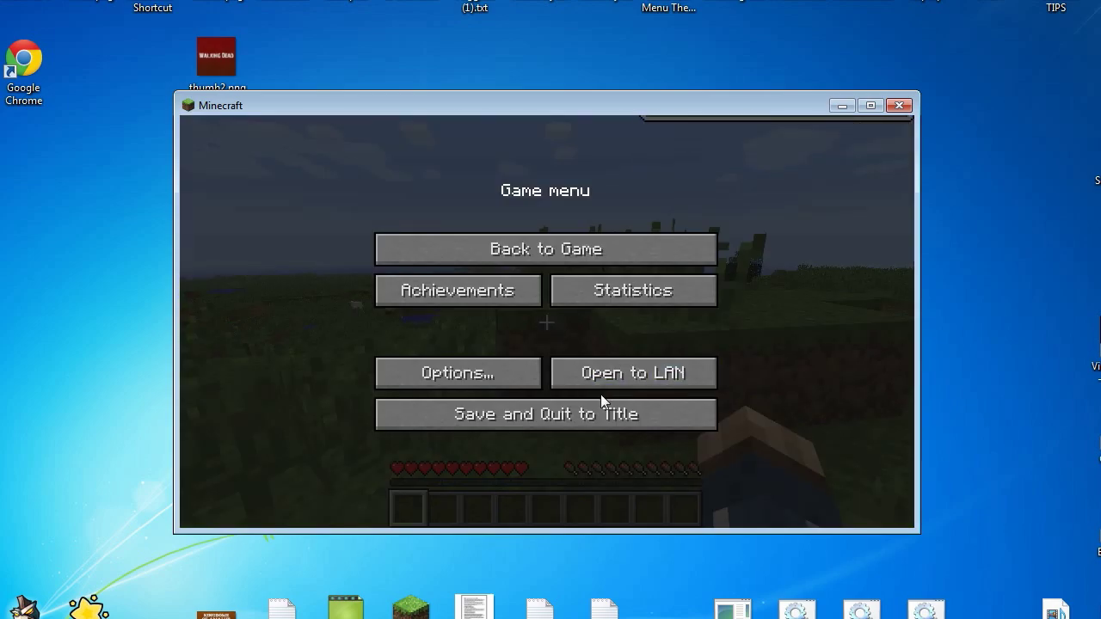
click(606, 415)
click(644, 472)
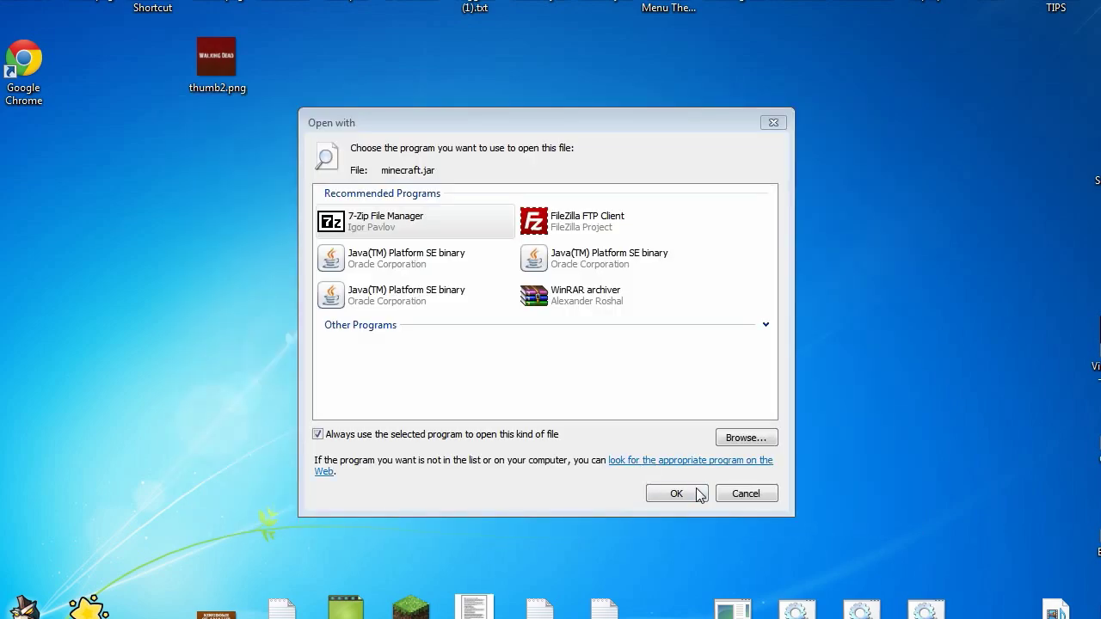
click(746, 492)
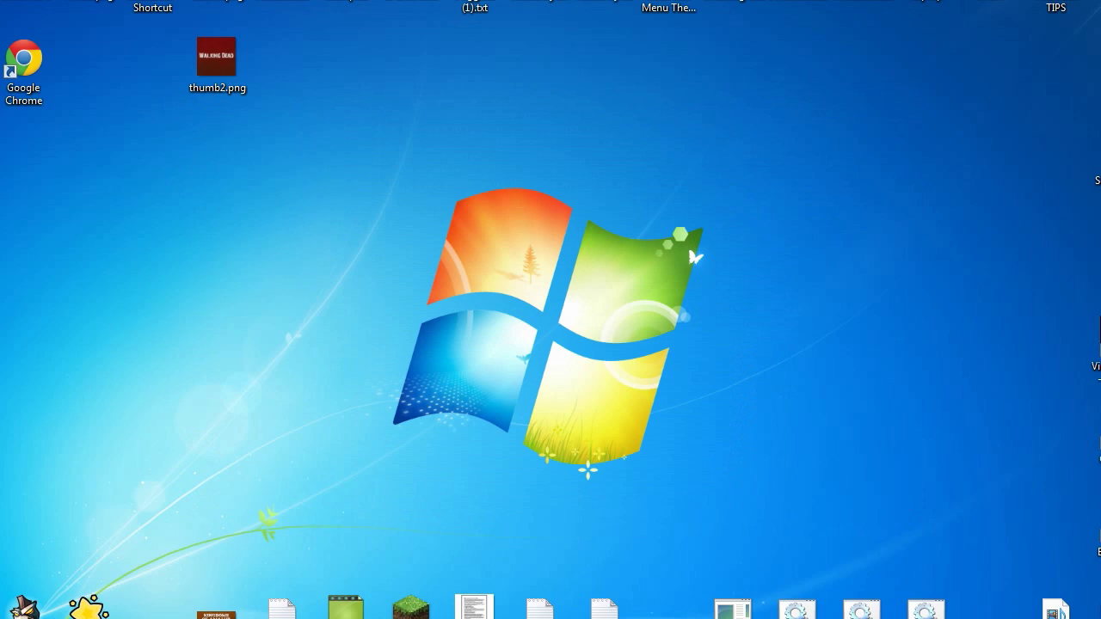
In Chrome, search for "reis minimap" and open the Rei's Minimap v3.2_06 topic on Minecraft Forum at its Download section
text(reis minimap)
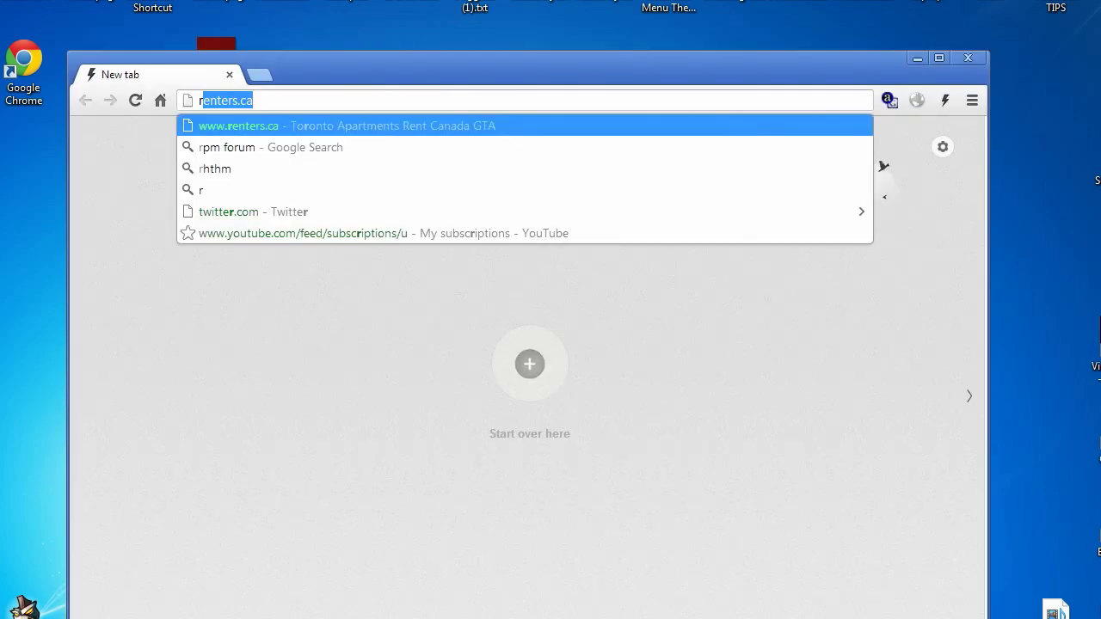
key(Return)
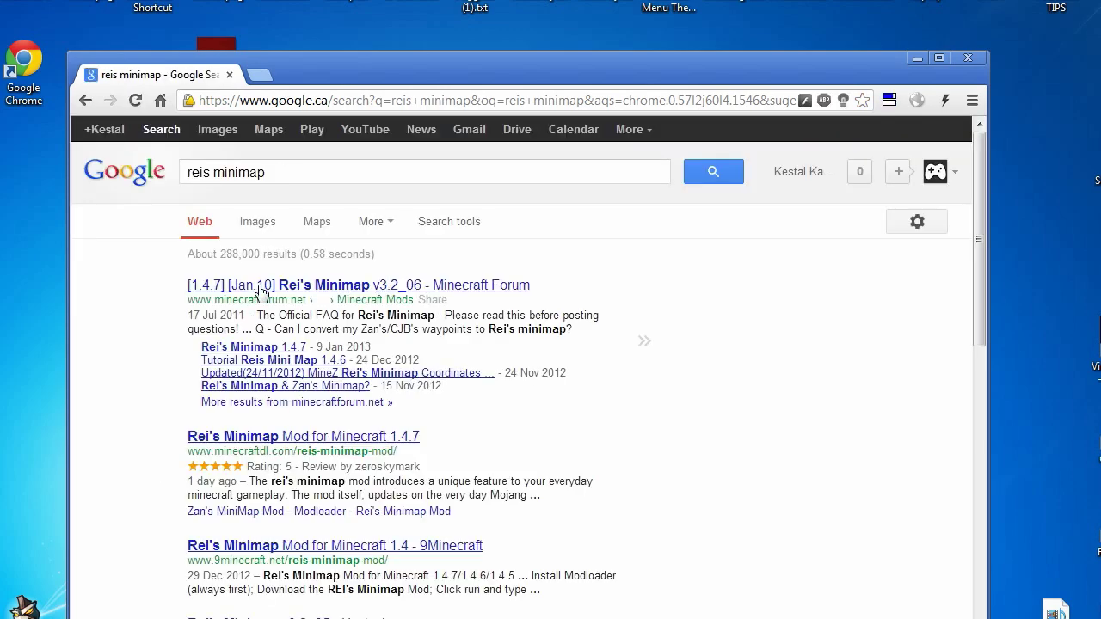
click(258, 287)
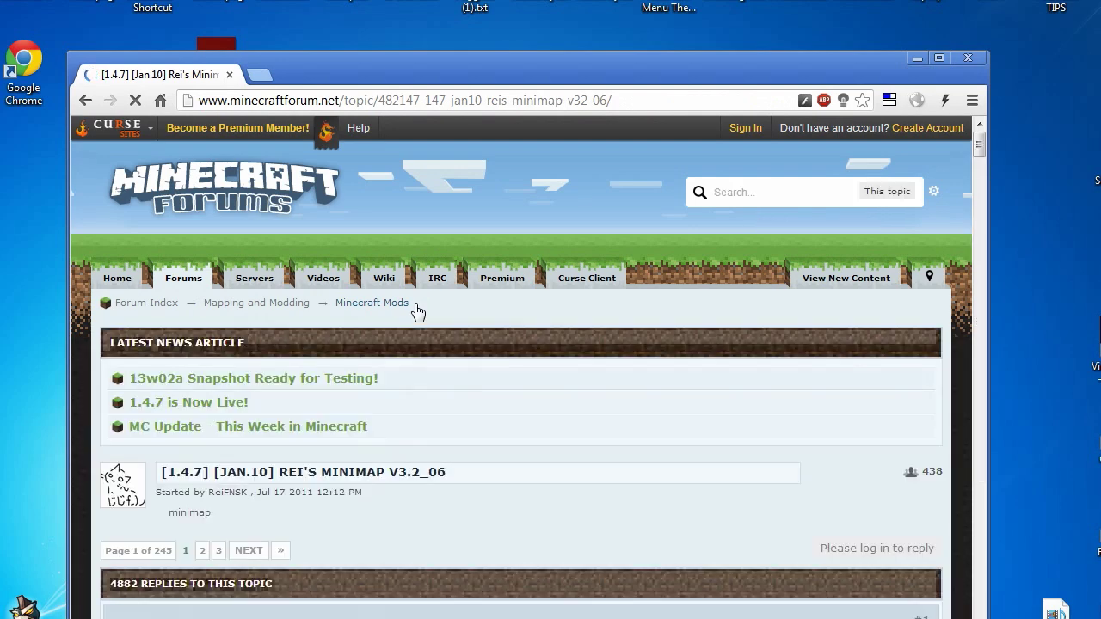
scroll(418, 312, down, 15)
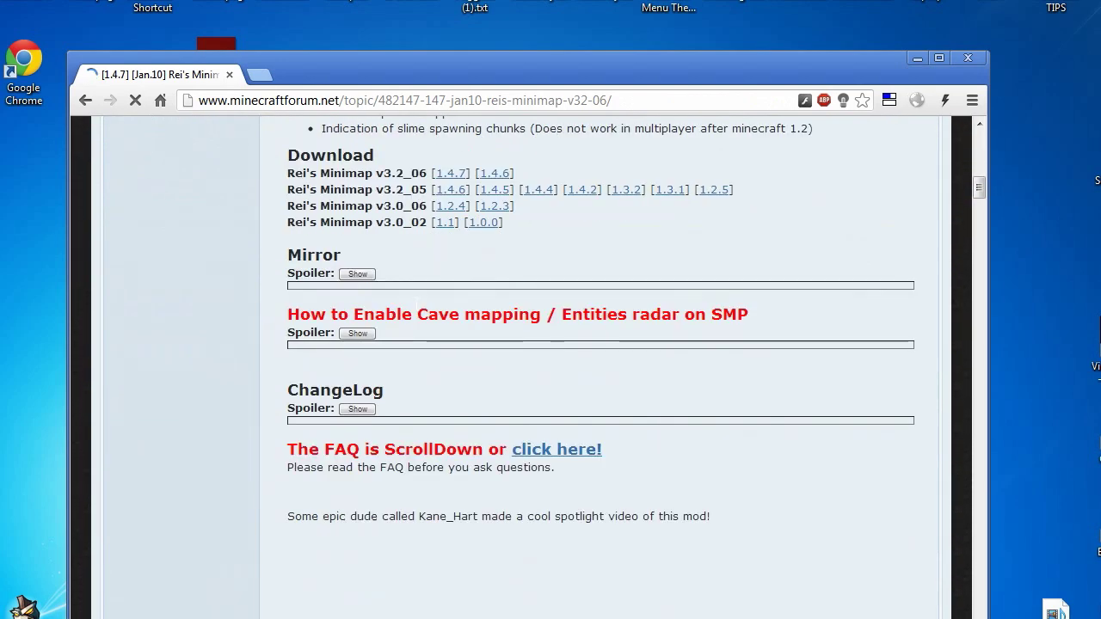
Download Rei's Minimap v3.2_06 for 1.4.7, skipping the AdF.ly ad, and open the downloaded zip in WinRAR
click(450, 175)
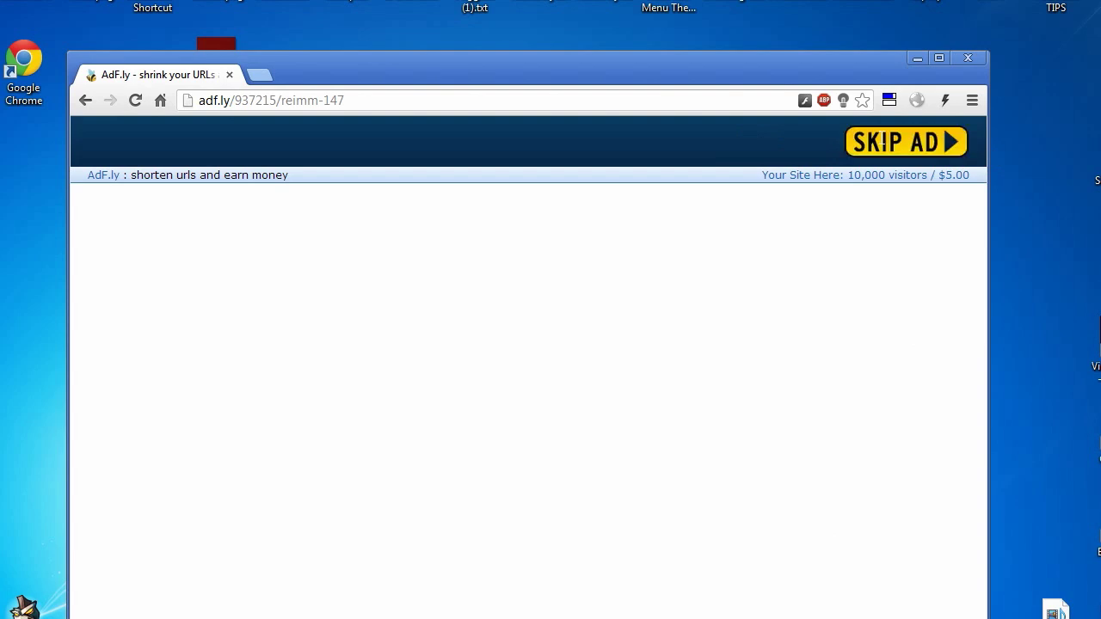
click(882, 142)
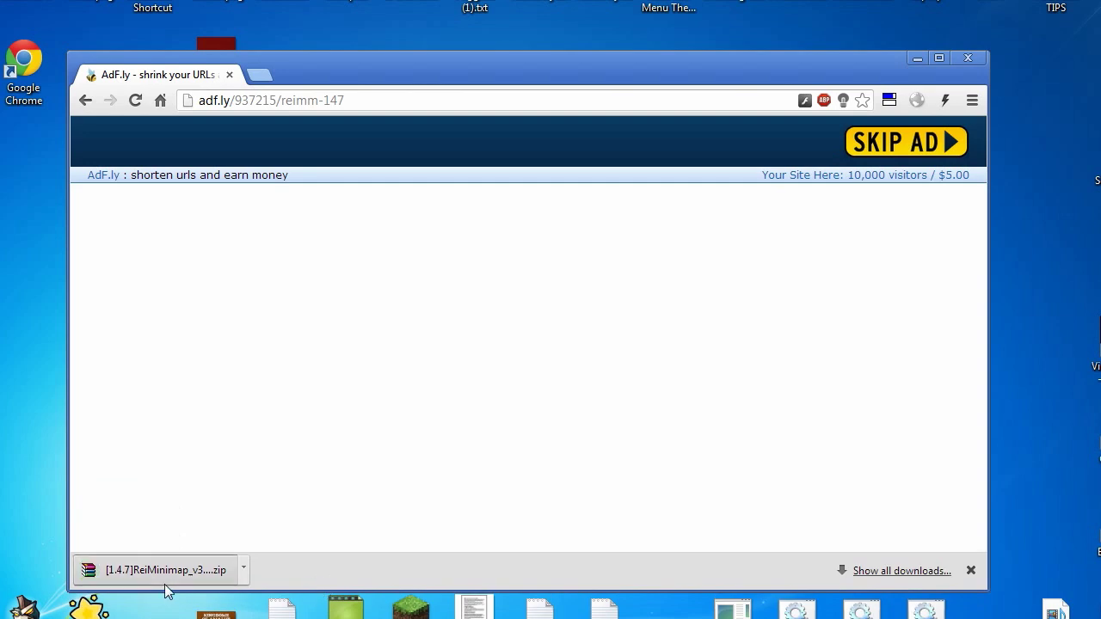
click(167, 590)
Add reifnsk, atr.class and mod_ReiMinimap.class from the ReiMinimap zip to minecraft.jar, keeping the default archive parameters
drag(178, 376, 96, 244)
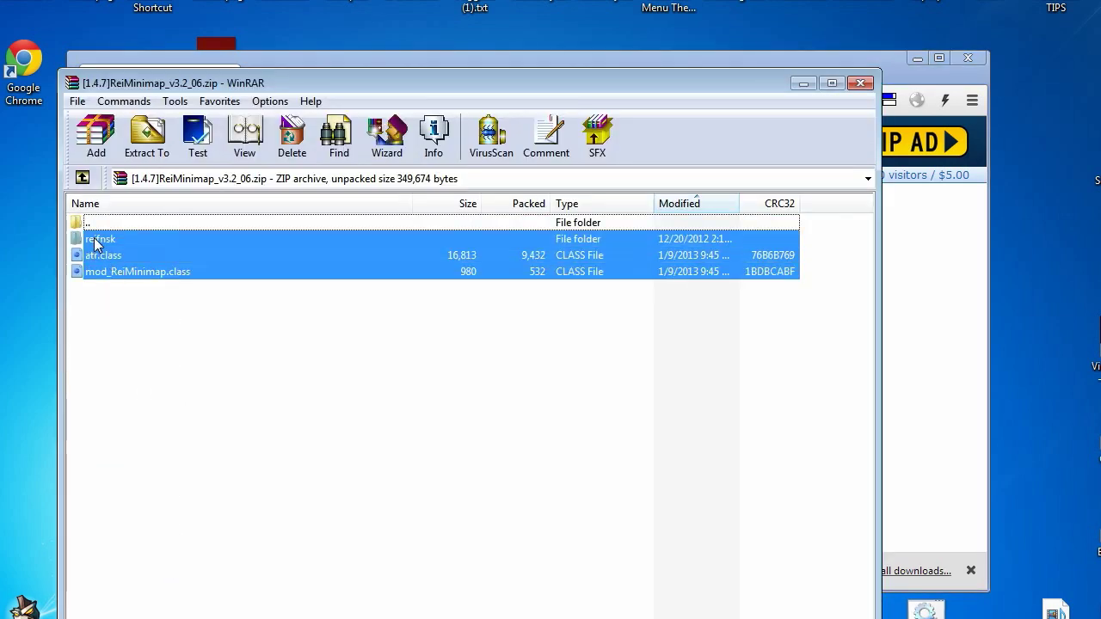
click(155, 481)
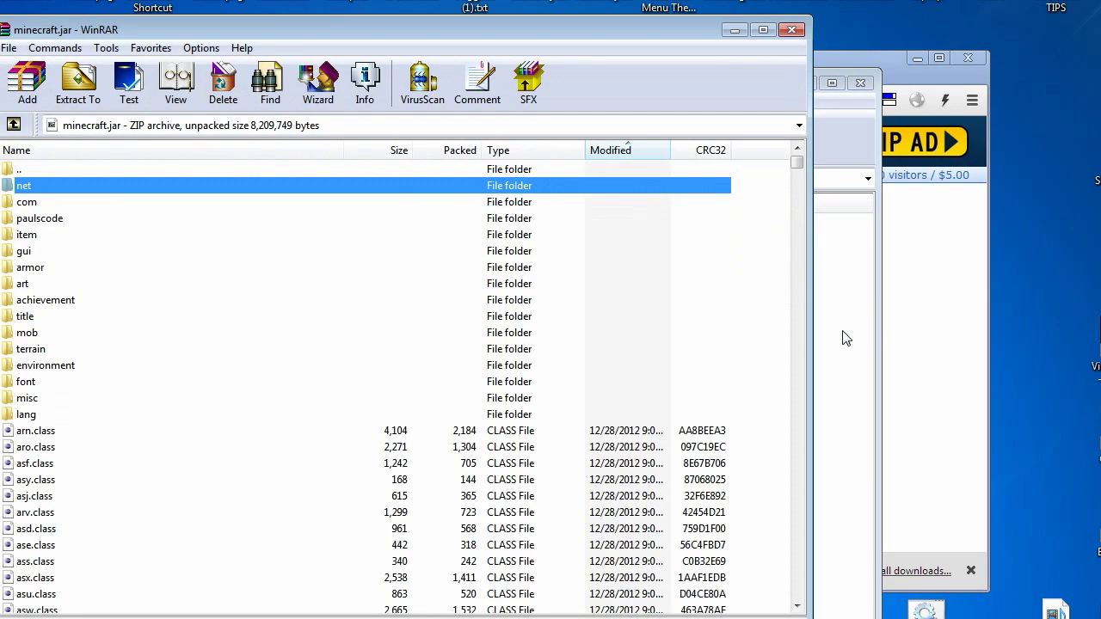
click(847, 337)
drag(84, 83, 688, 88)
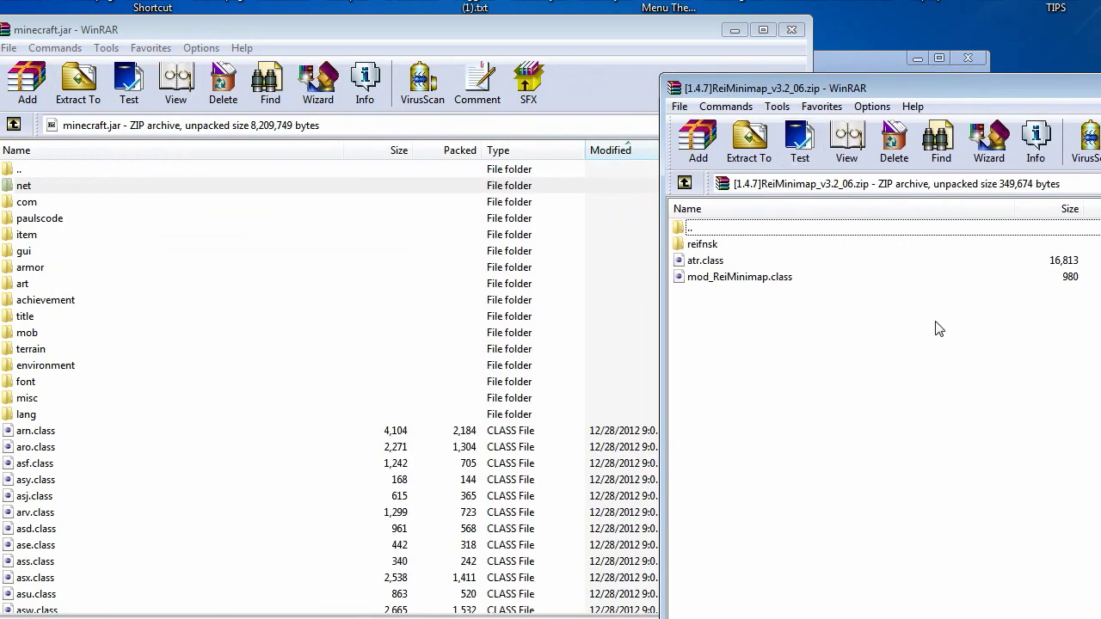
drag(779, 78, 768, 42)
drag(712, 284, 143, 500)
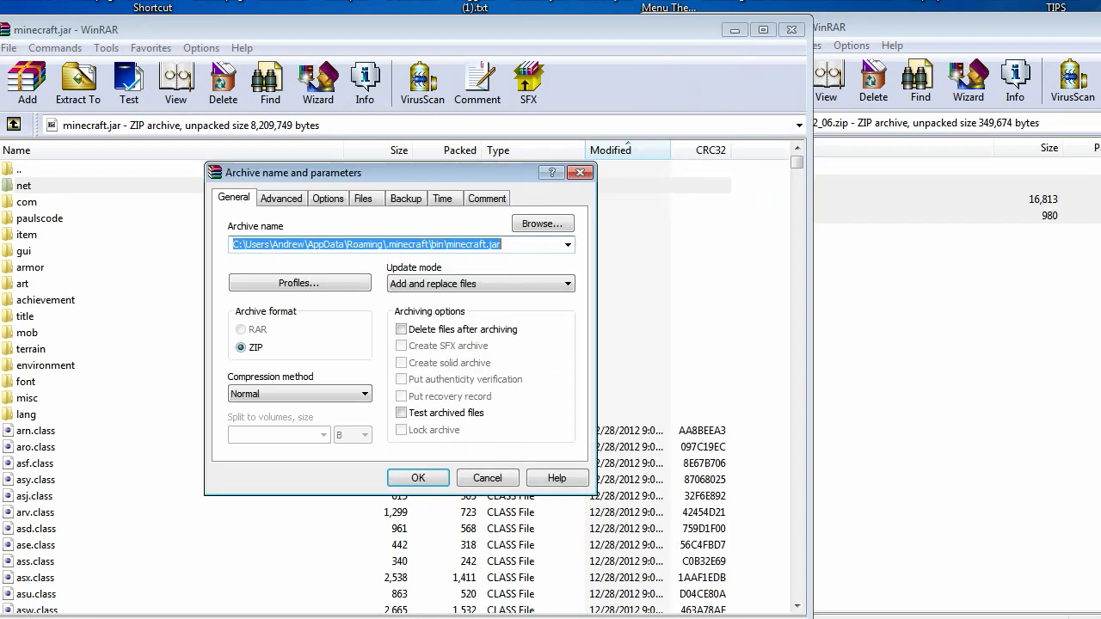
click(418, 477)
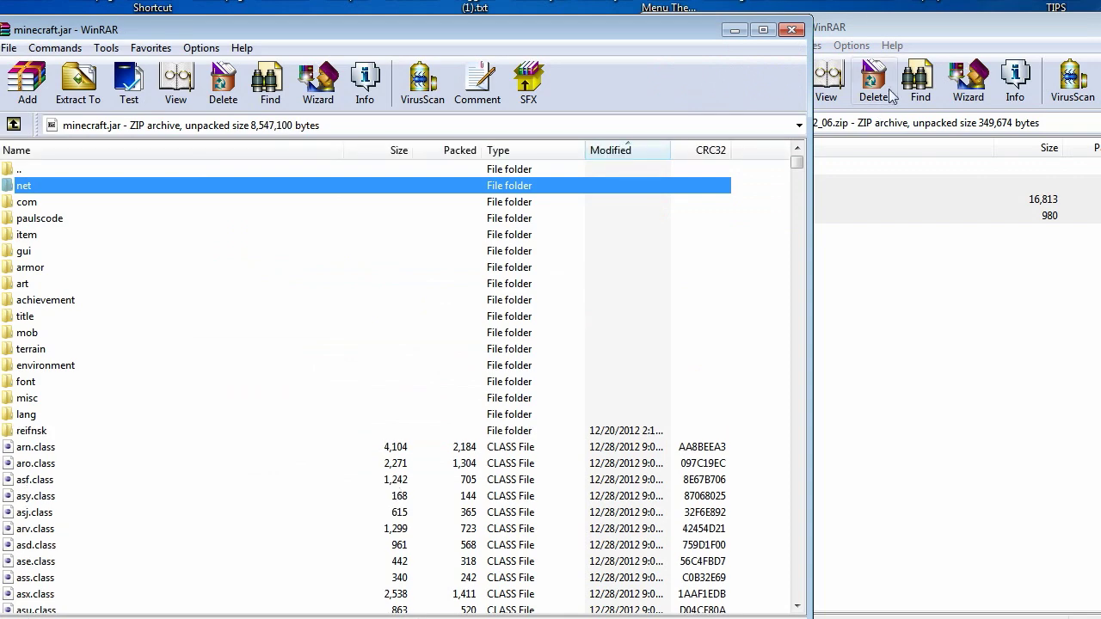
Close the ReiMinimap archive and the Chrome window, and minimize the minecraft.jar archive window
click(937, 32)
drag(937, 32, 364, 31)
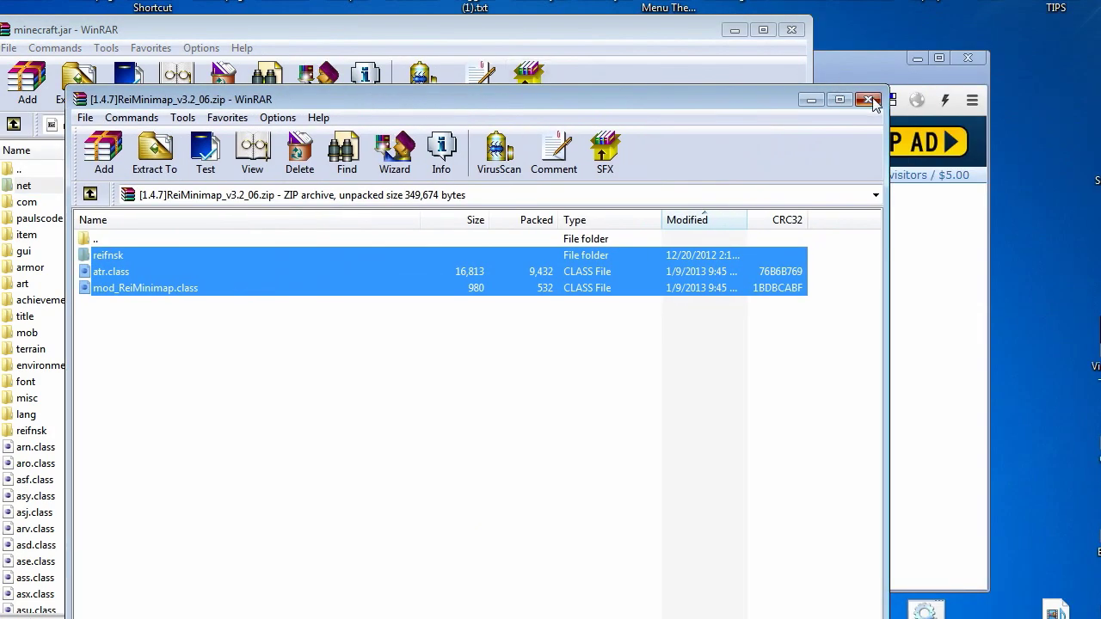
click(971, 28)
click(964, 59)
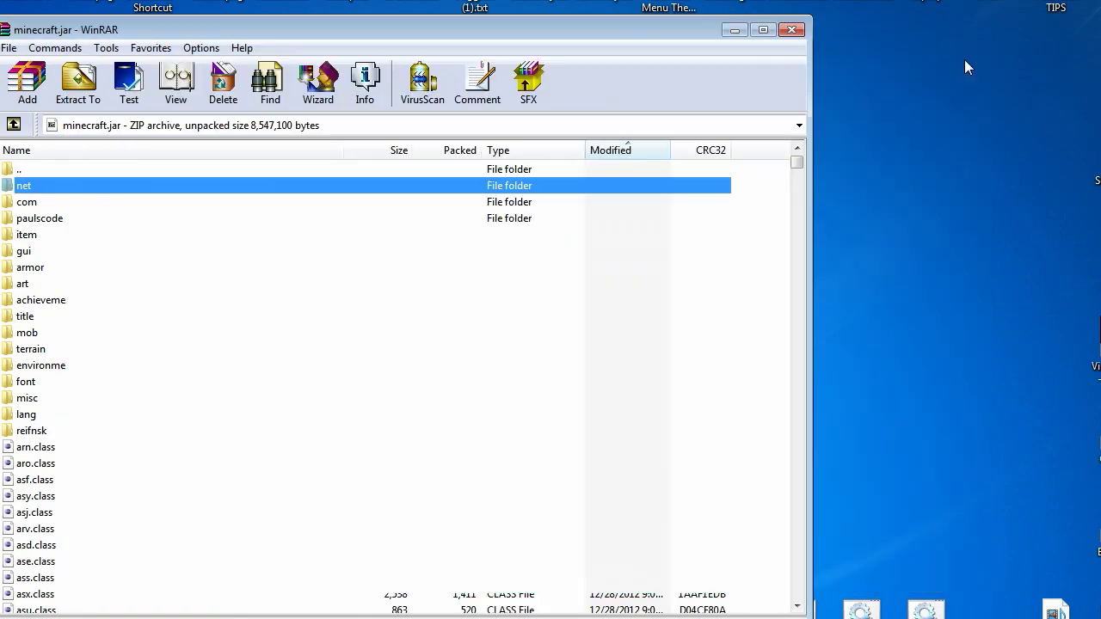
click(735, 33)
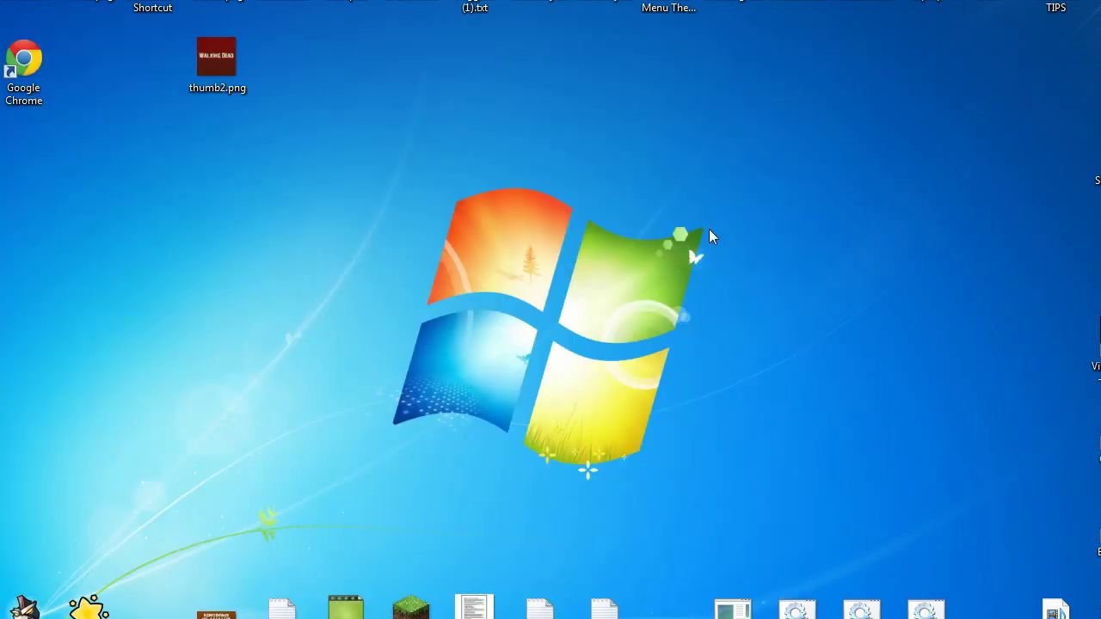
Run Minecraft.exe from the desktop despite the security warning and log in with the remembered account
click(419, 613)
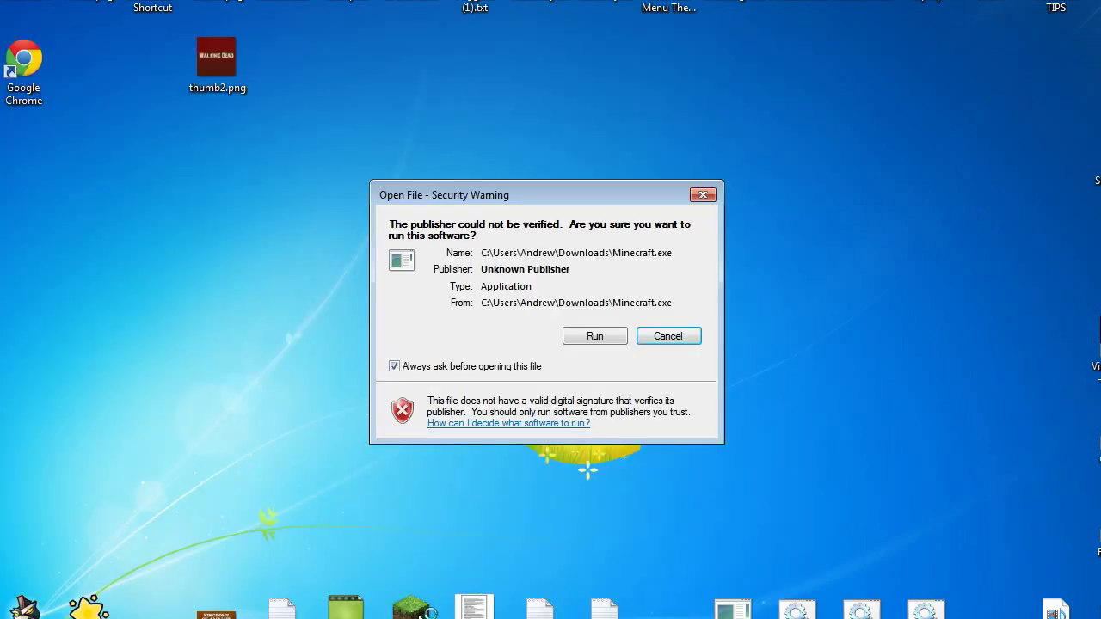
click(610, 341)
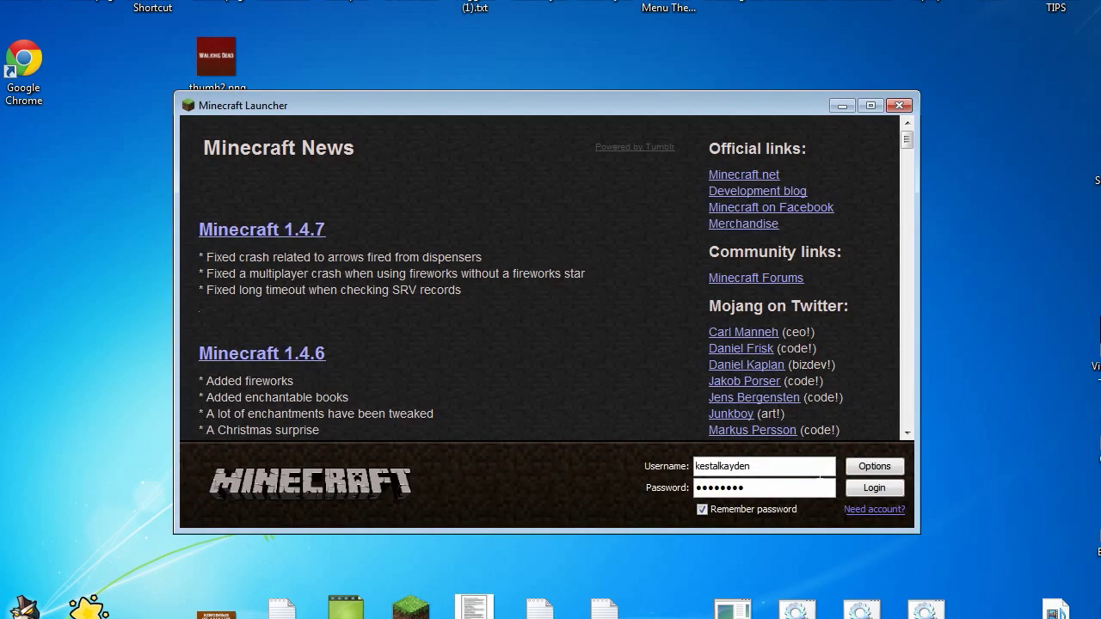
click(864, 495)
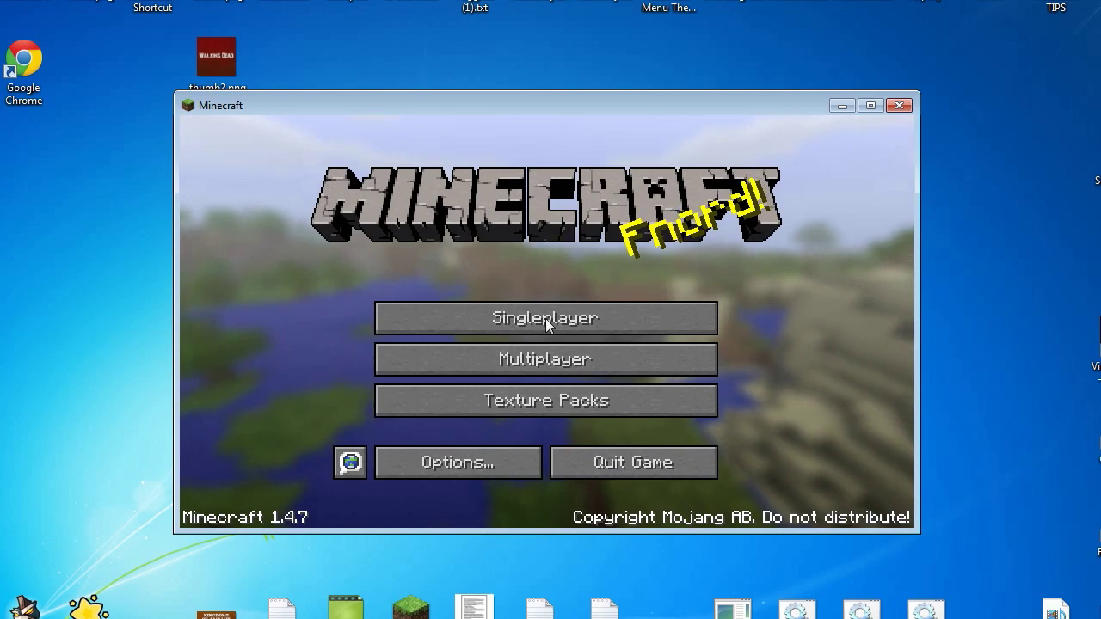
Load the singleplayer New World last played on 1/11/13 at 2:50 PM
click(537, 309)
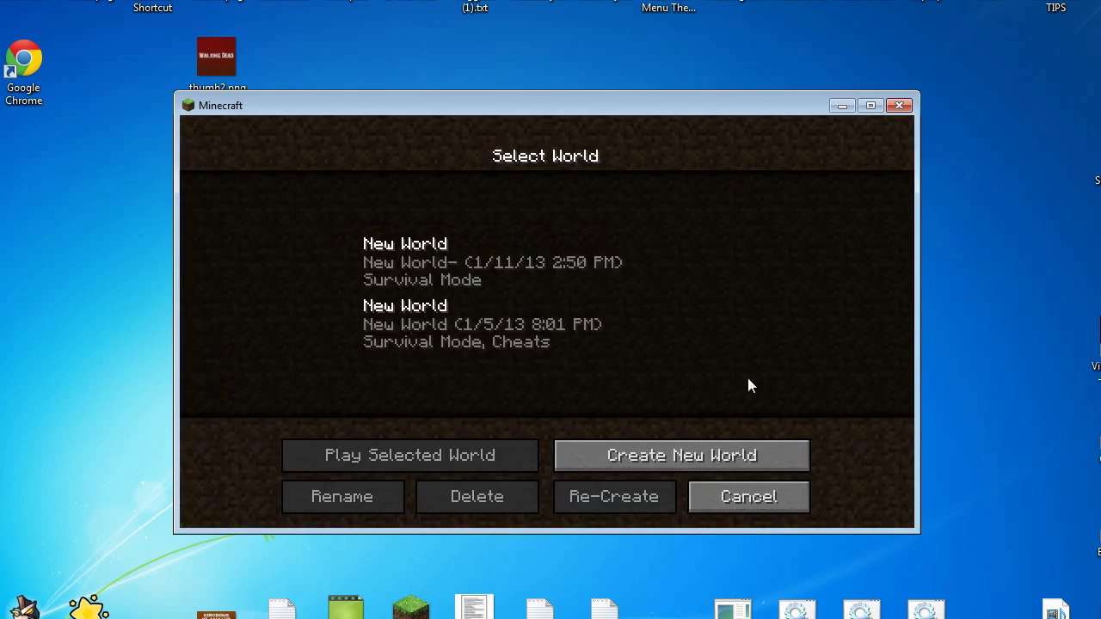
click(512, 267)
click(400, 447)
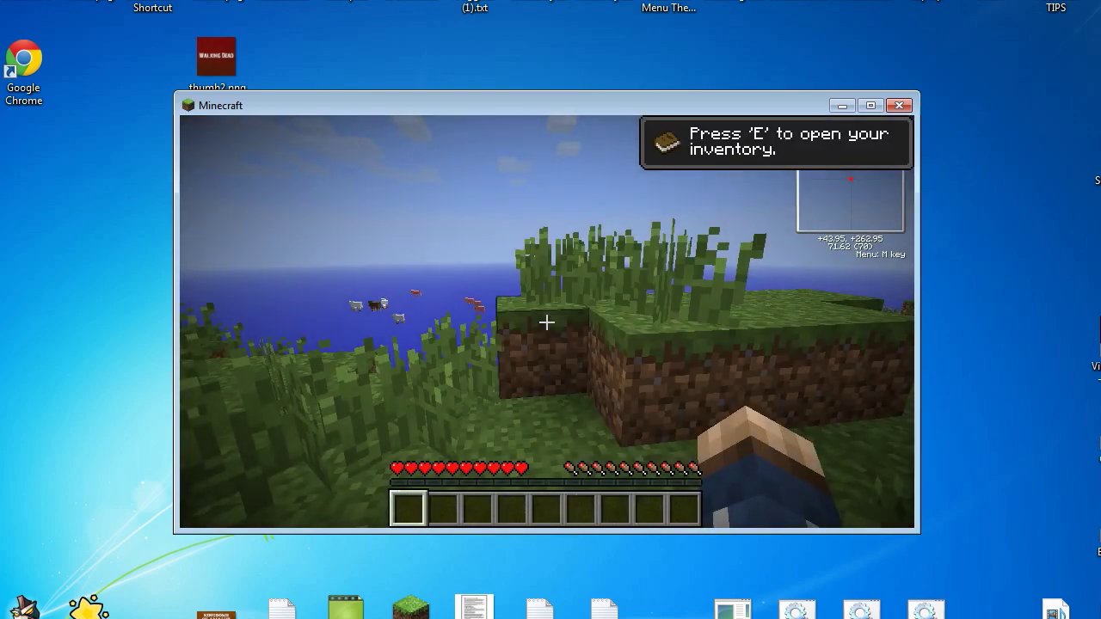
Open and close the inventory, and walk and jump around the world to check the in-game minimap
key(e)
key(e)
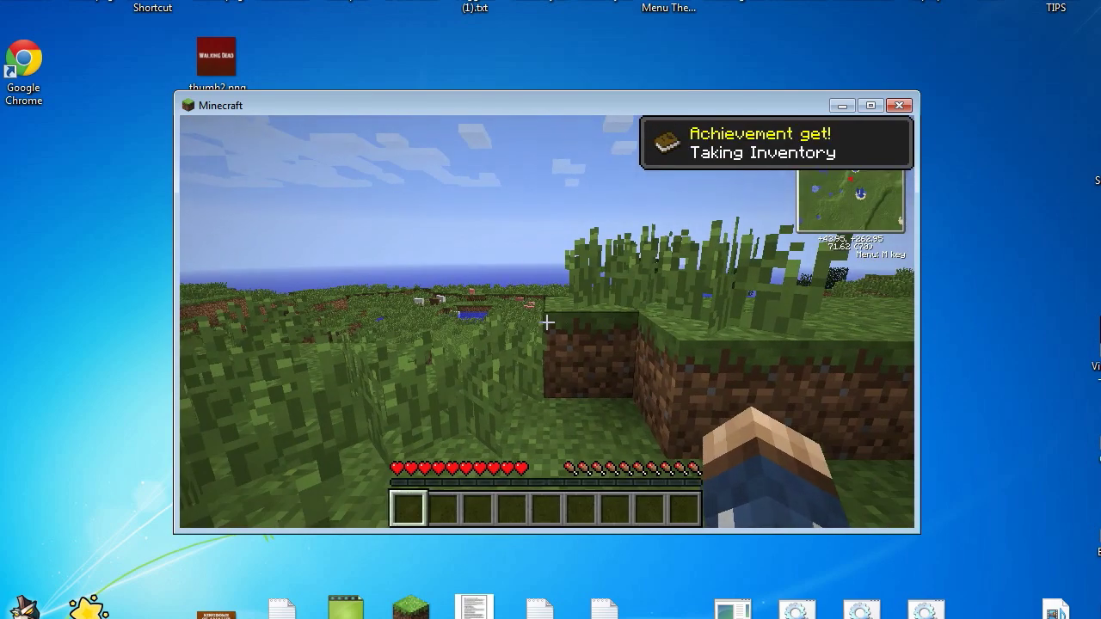
key(w)
key(space)
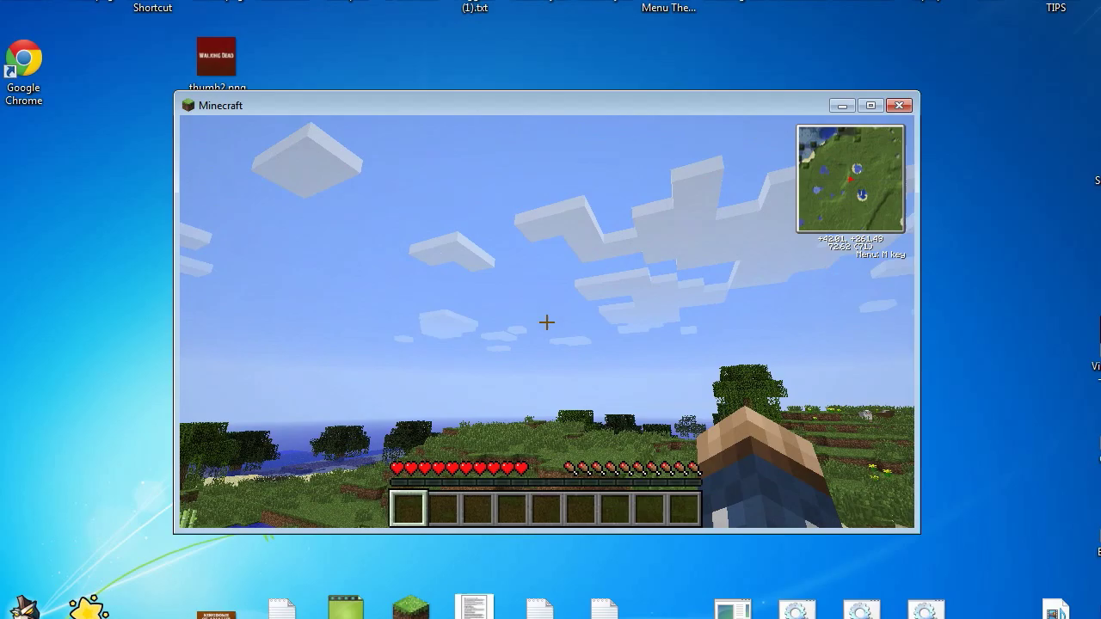
key(w)
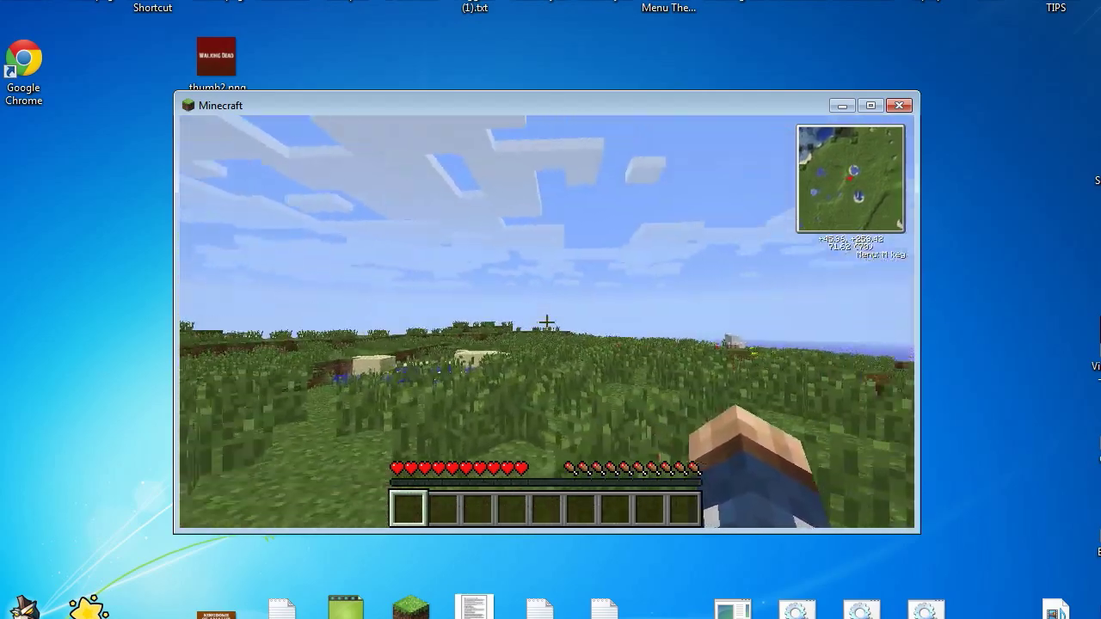
key(w)
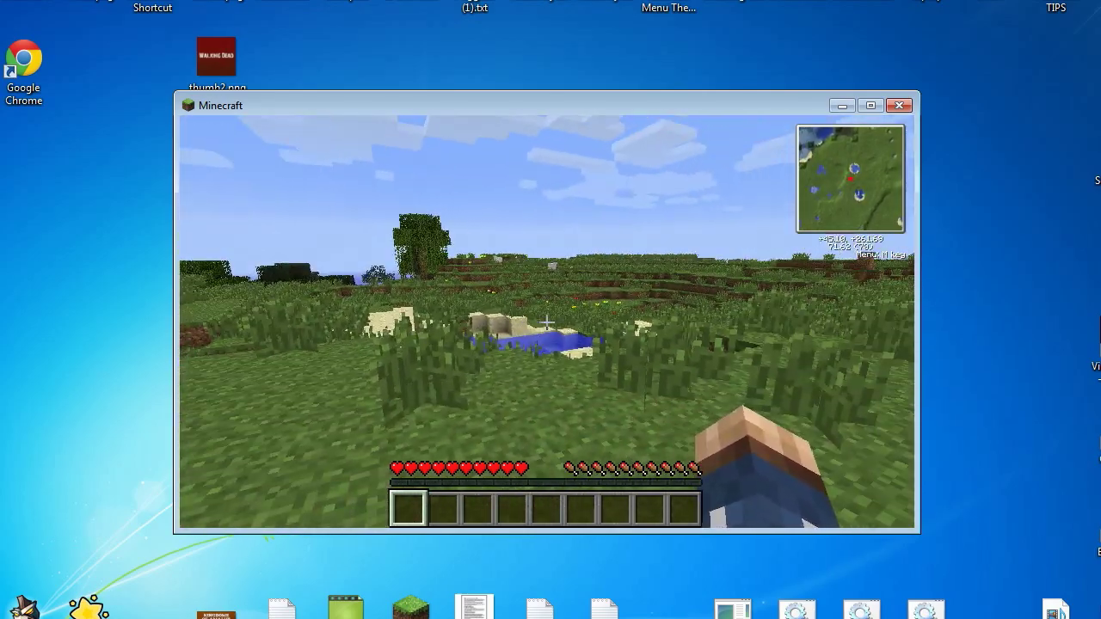
key(w)
key(space)
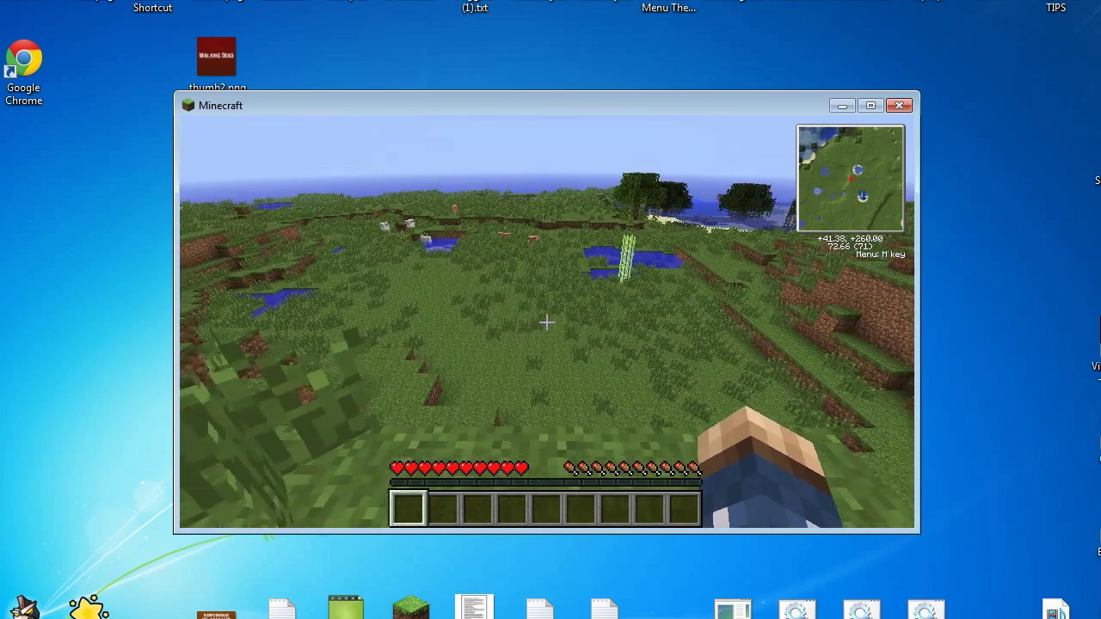
key(w)
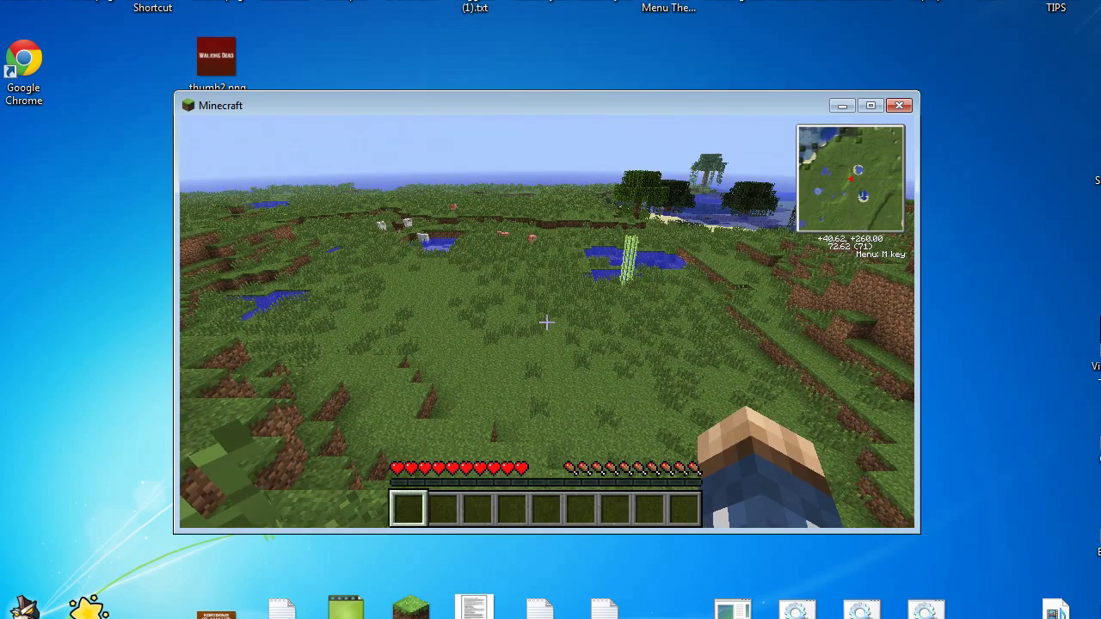
key(w)
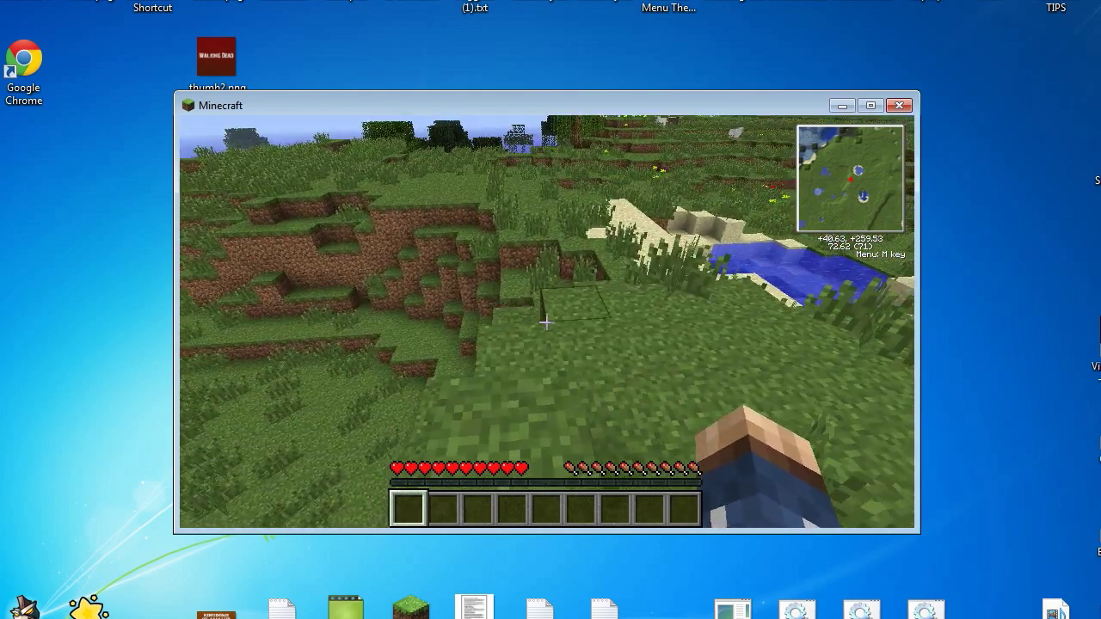
key(w)
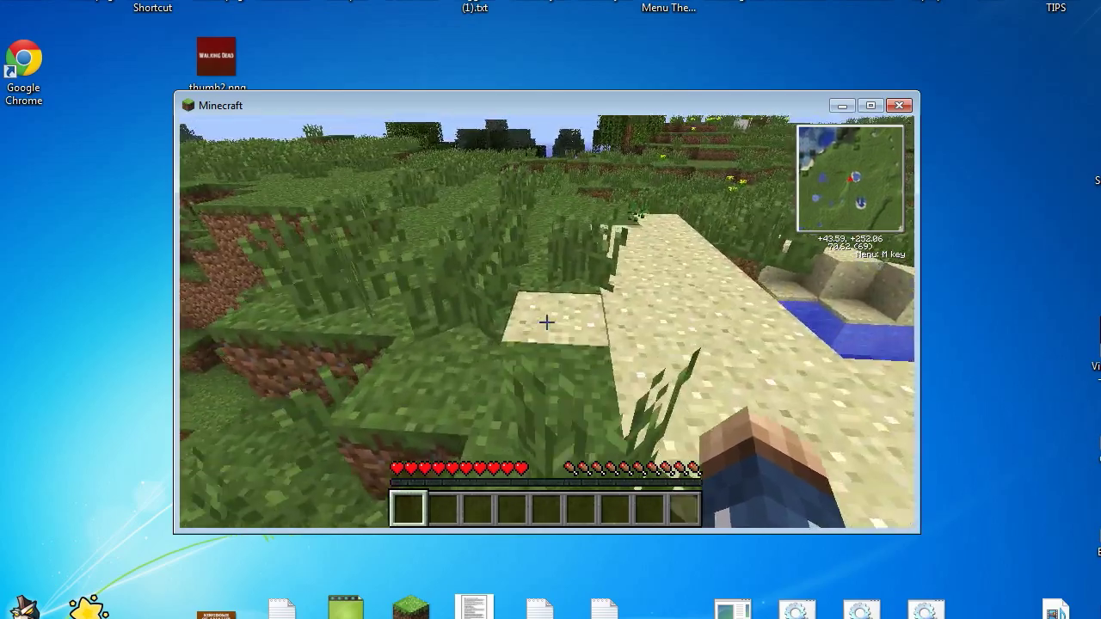
key(w)
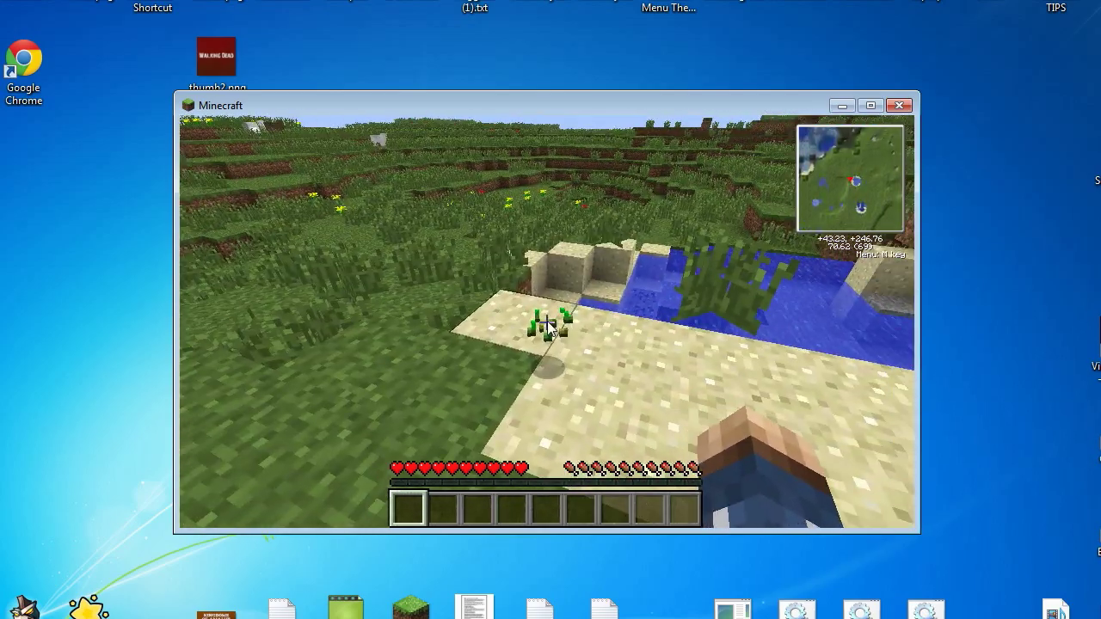
Save and quit the world to the title screen, and bring up the .minecraft bin folder window
key(Escape)
click(564, 411)
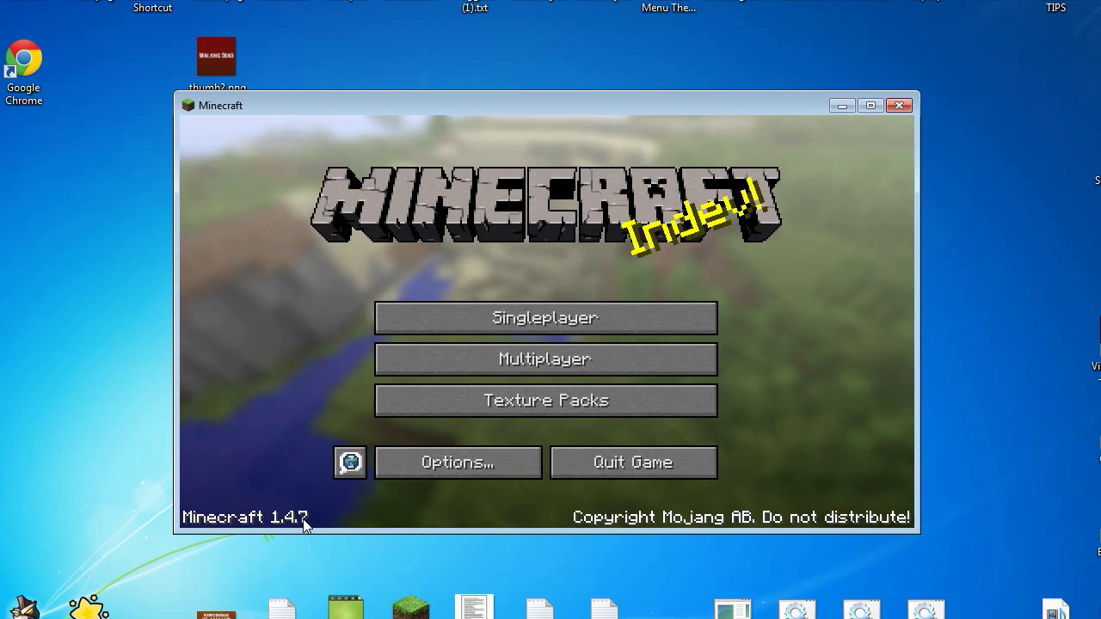
key(alt+Tab)
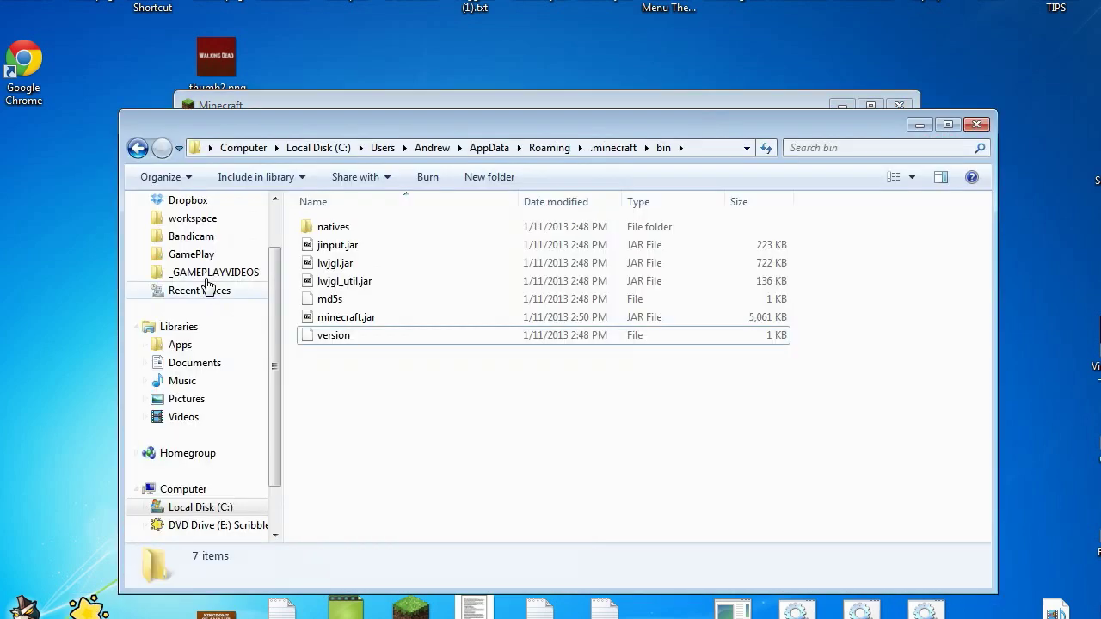
drag(301, 127, 303, 93)
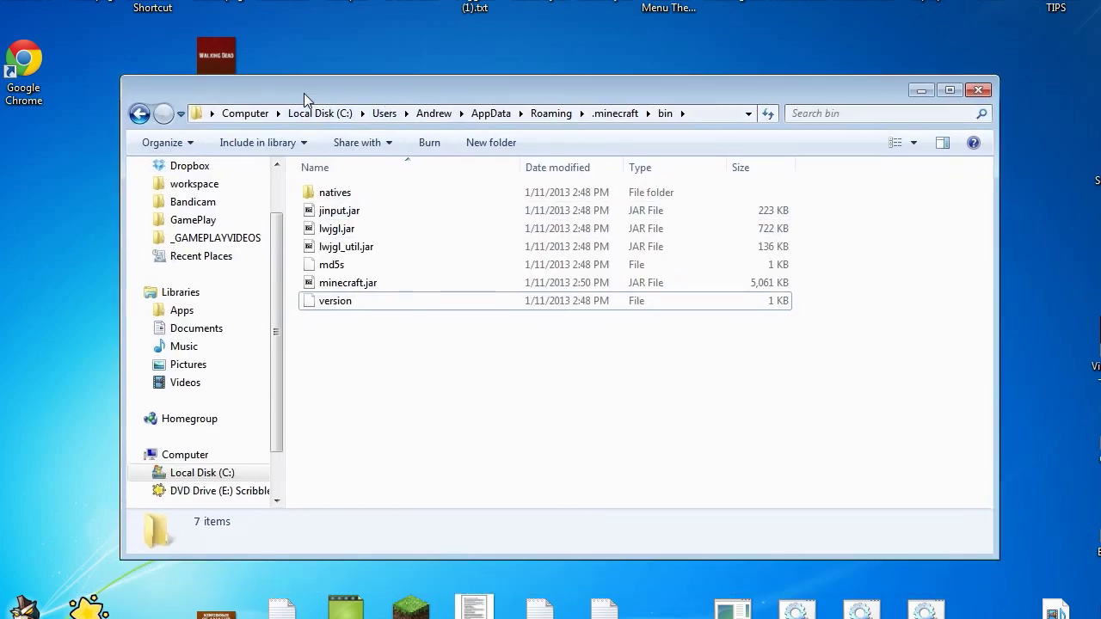
Make a backup copy of minecraft.jar in the bin folder
click(331, 288)
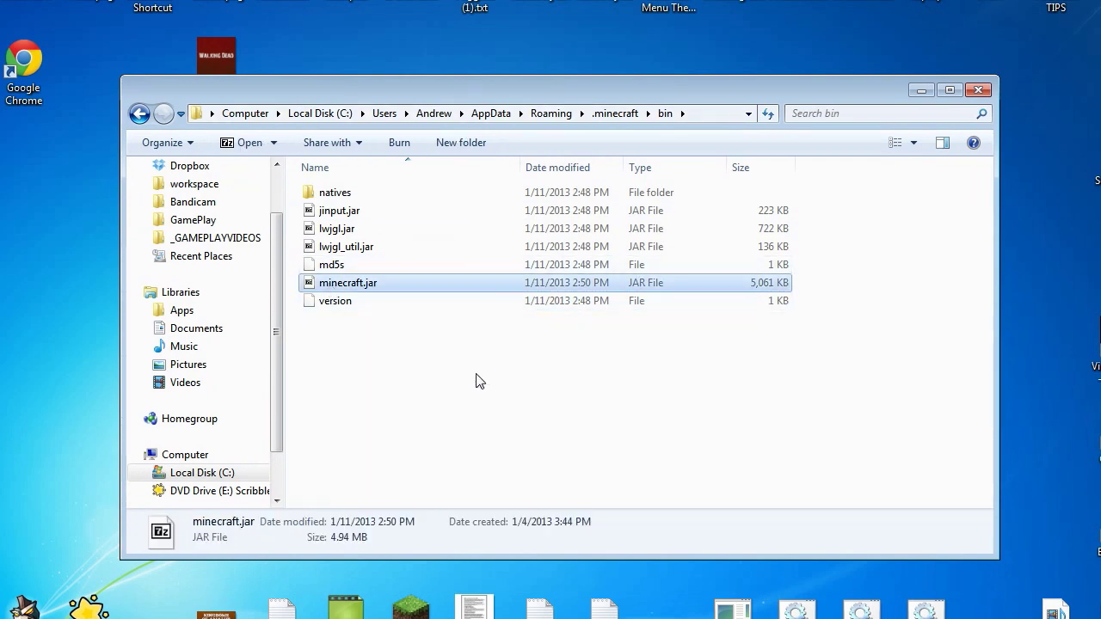
key(ctrl+c)
key(ctrl+v)
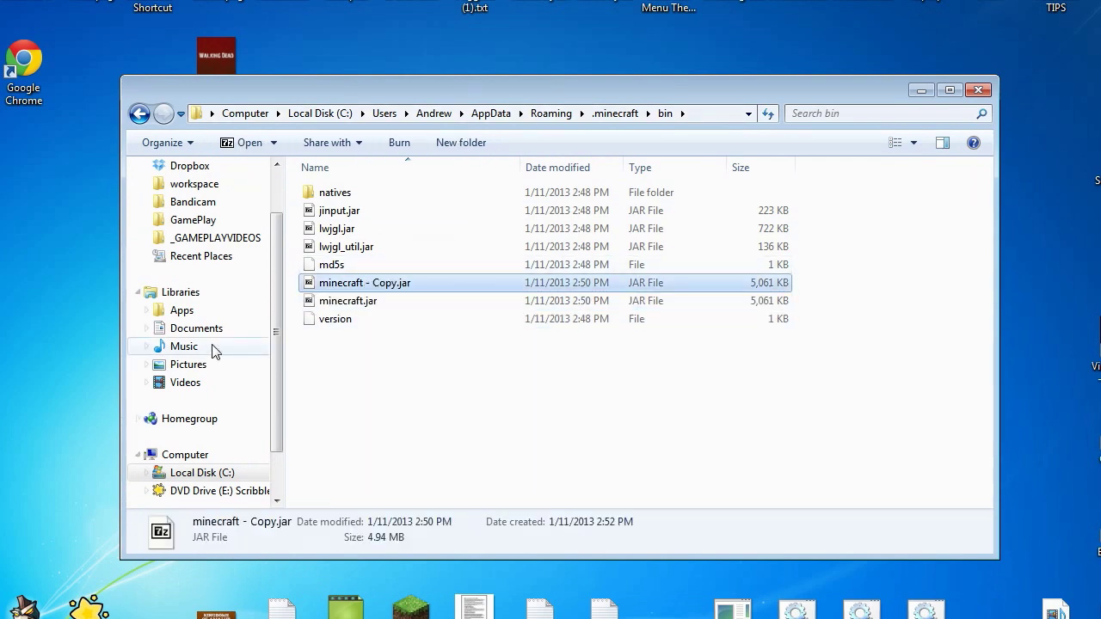
Delete the original minecraft.jar, closing the running Minecraft game and retrying the deletion
click(399, 297)
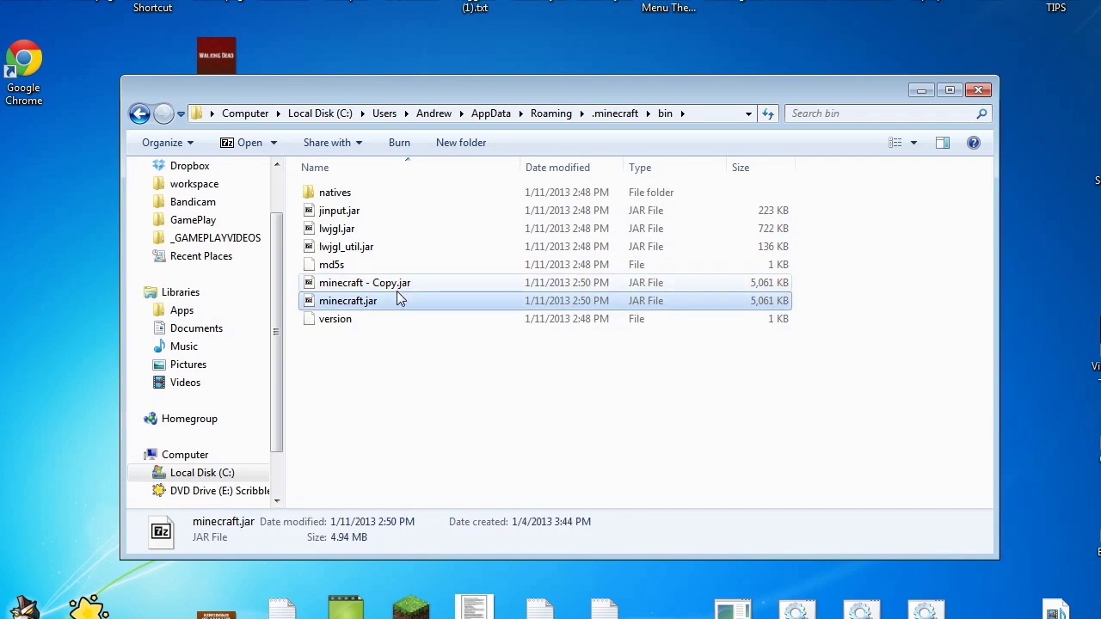
key(Delete)
key(Return)
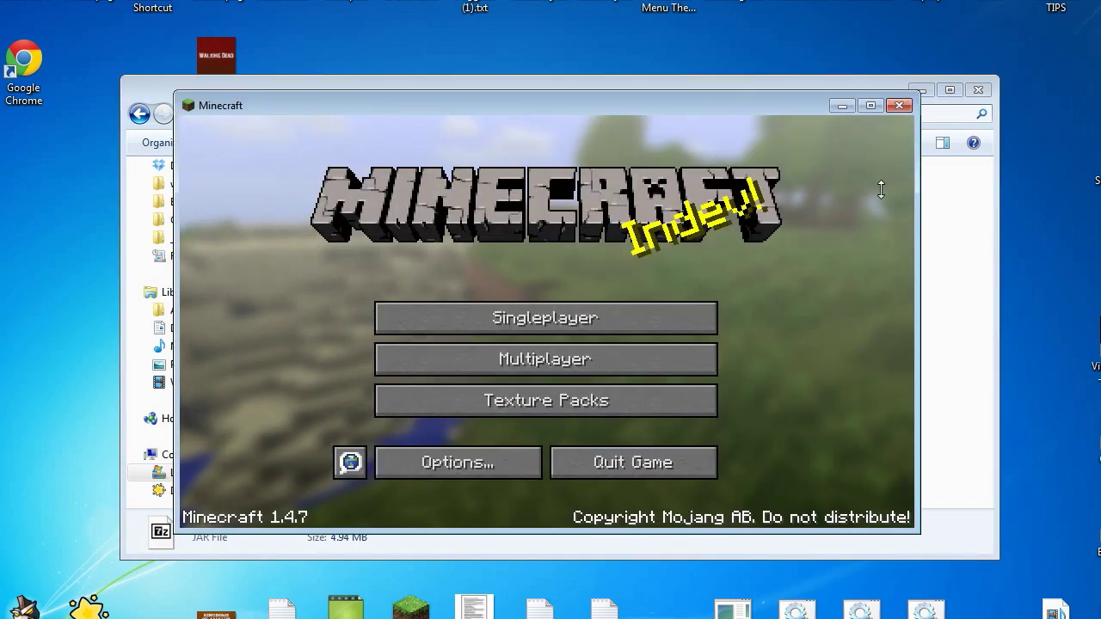
click(898, 104)
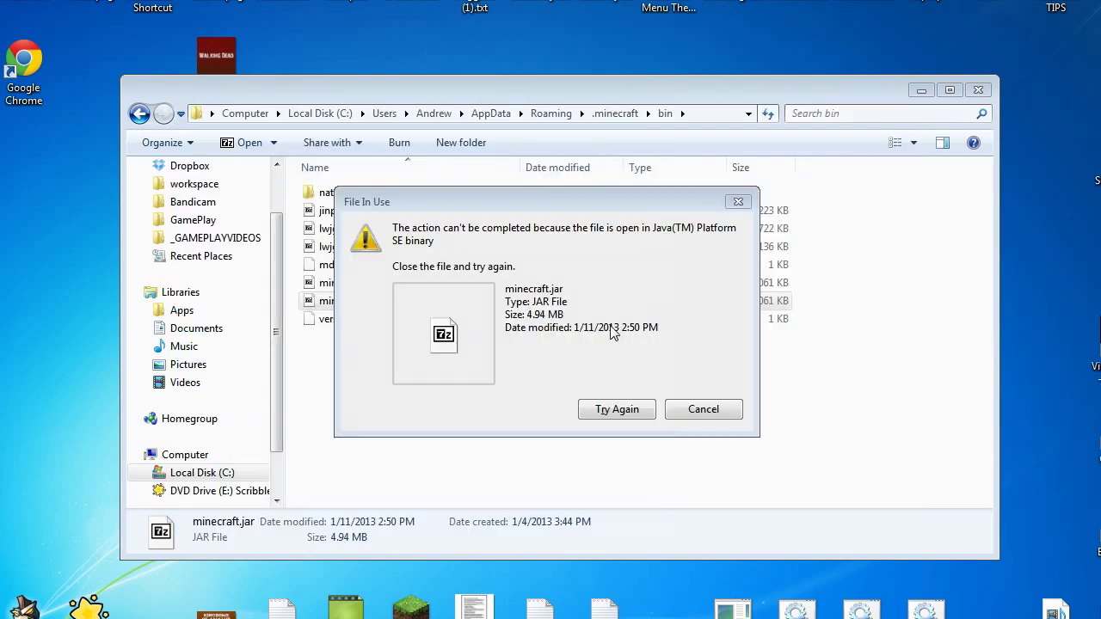
click(619, 416)
Rename the backup file minecraft - Copy.jar to minecraft.jar
right_click(364, 282)
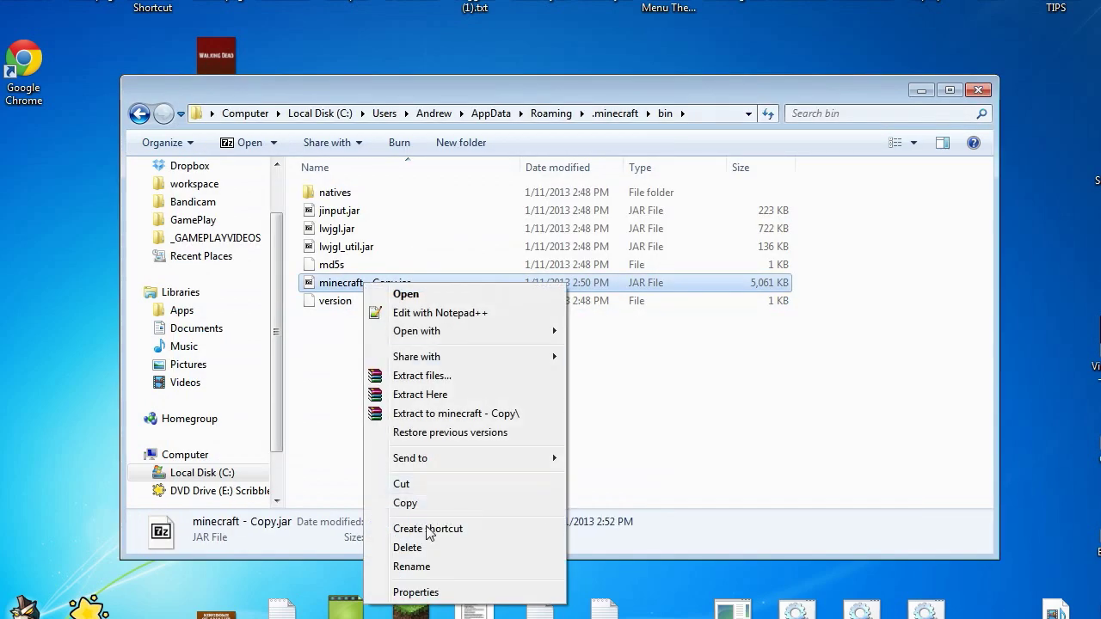
click(411, 566)
key(Right)
key(BackSpace)
key(BackSpace)
key(BackSpace)
key(BackSpace)
key(BackSpace)
key(BackSpace)
key(BackSpace)
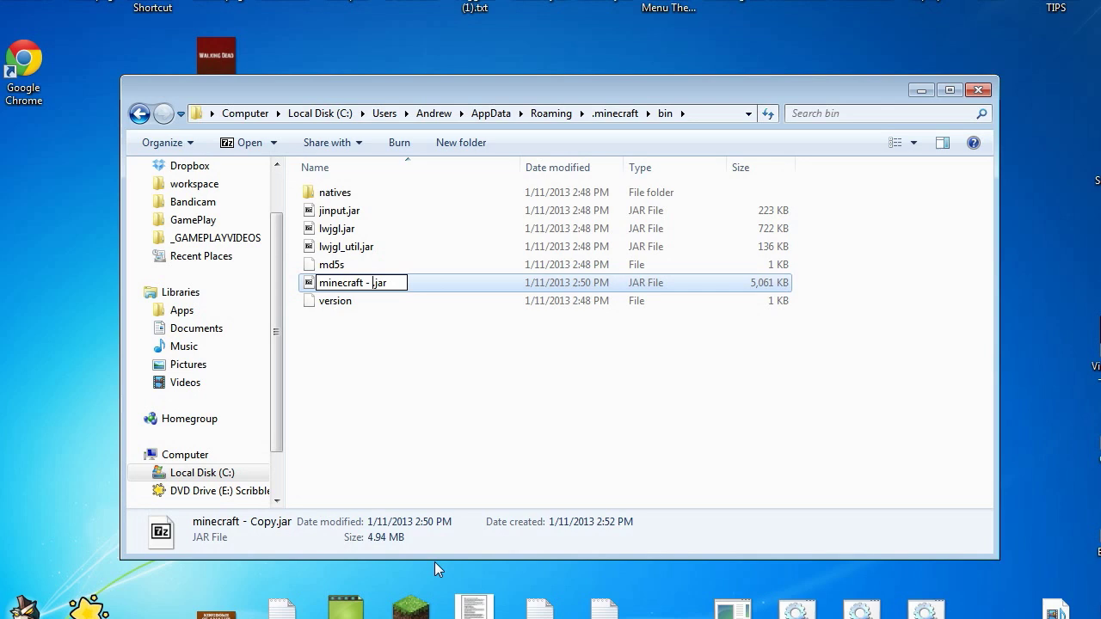
key(Return)
click(392, 467)
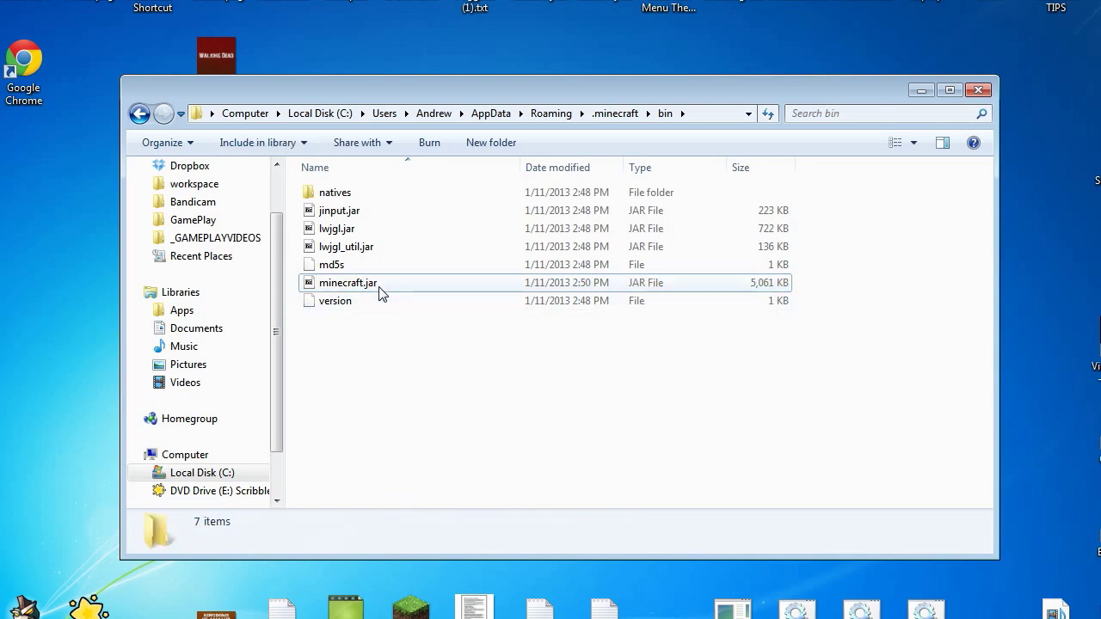